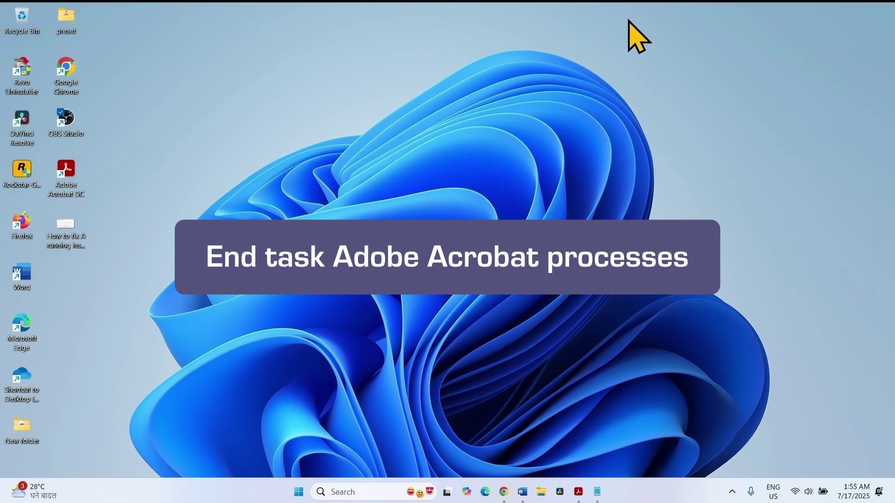
Open Task Manager from the taskbar and end the Adobe Acrobat DC (32 bit) task.
right_click(238, 495)
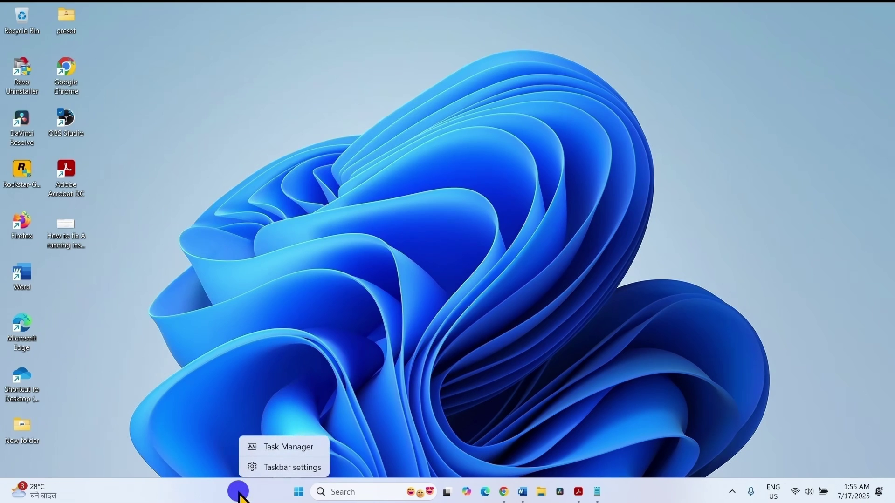
click(269, 445)
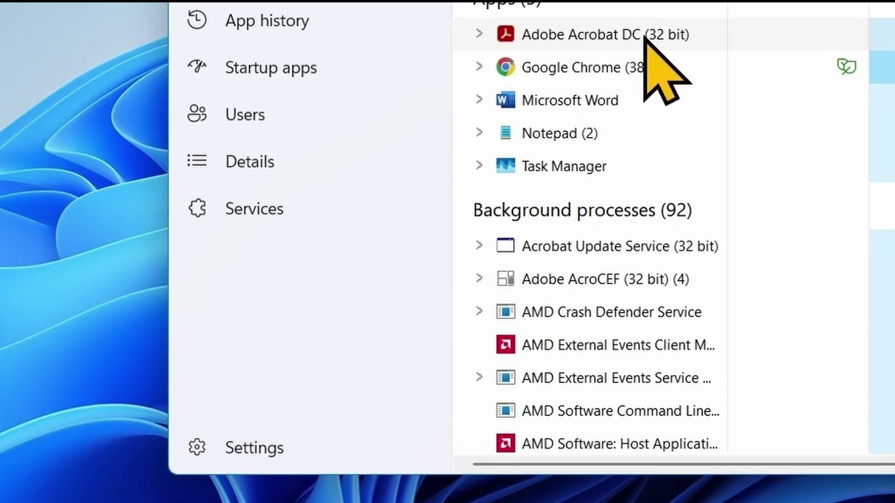
right_click(609, 37)
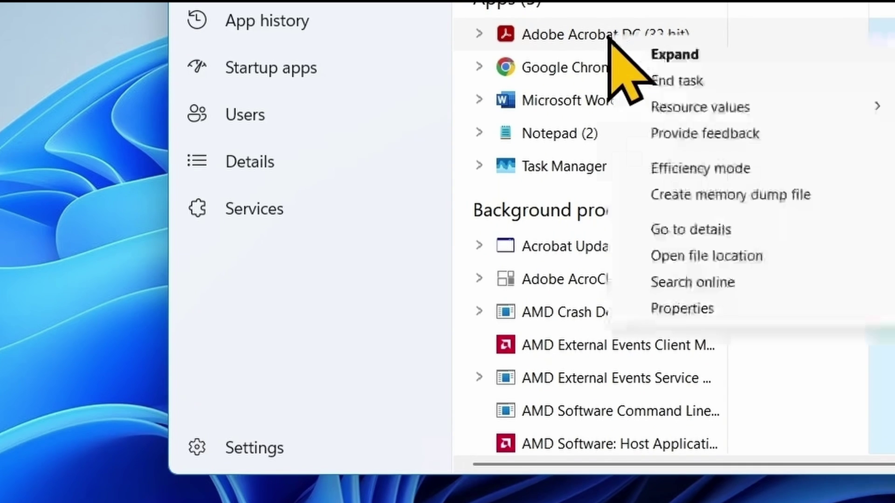
click(646, 82)
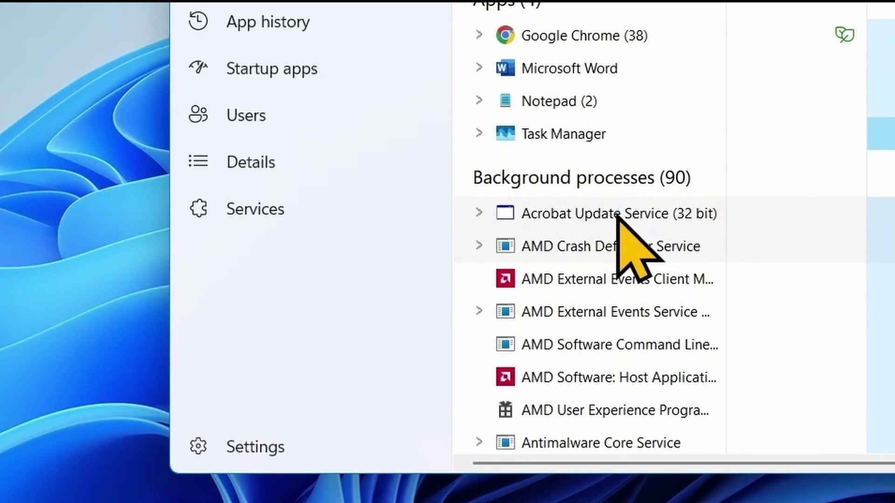
End the Acrobat Update Service task and scroll the process list to confirm no Acrobat entries remain.
right_click(619, 214)
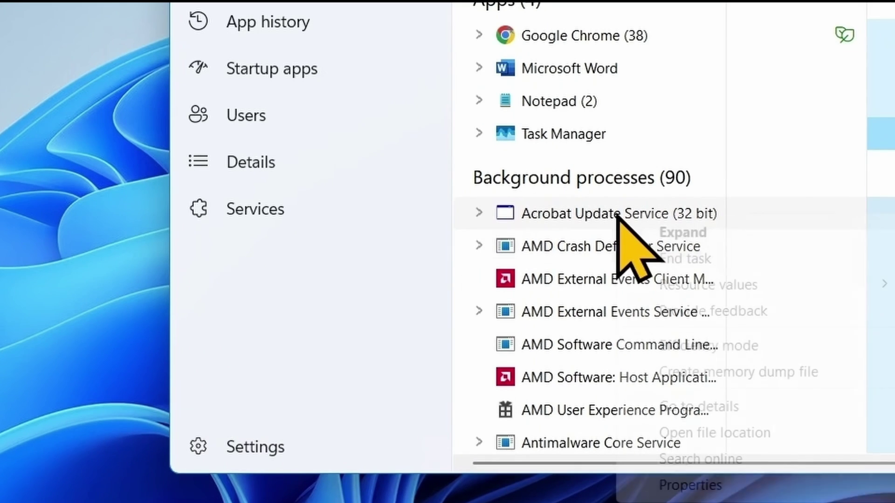
click(669, 259)
scroll(602, 297, down, 15)
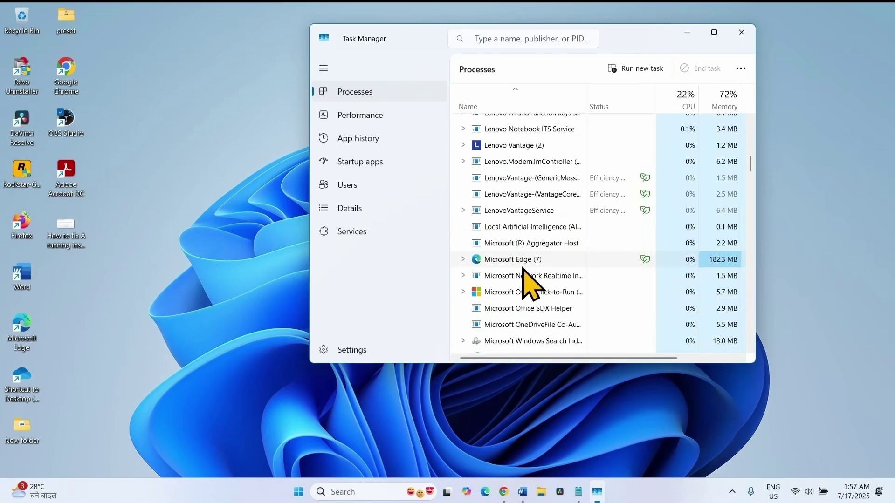
scroll(521, 265, down, 4)
scroll(503, 254, up, 1)
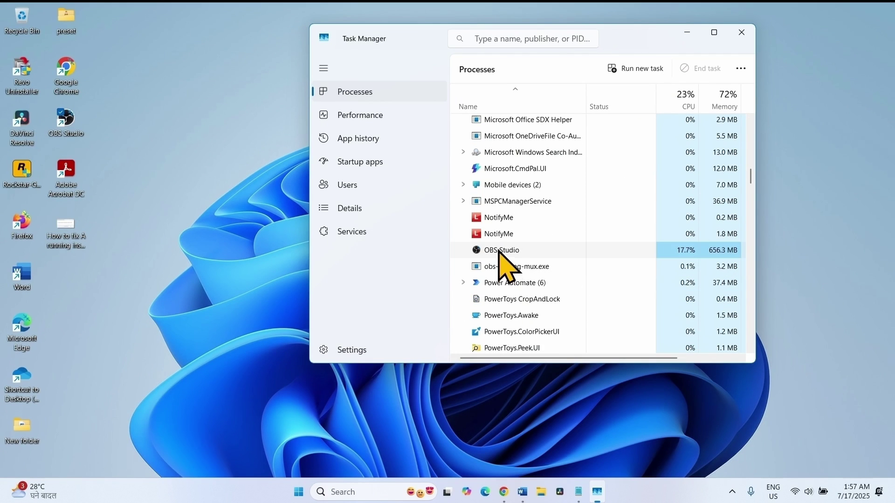
scroll(497, 246, down, 1)
scroll(498, 248, down, 12)
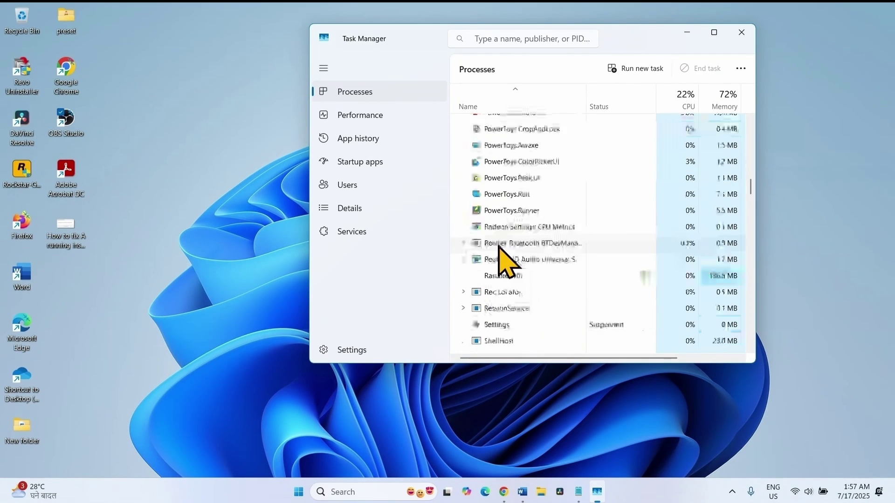
scroll(498, 256, down, 20)
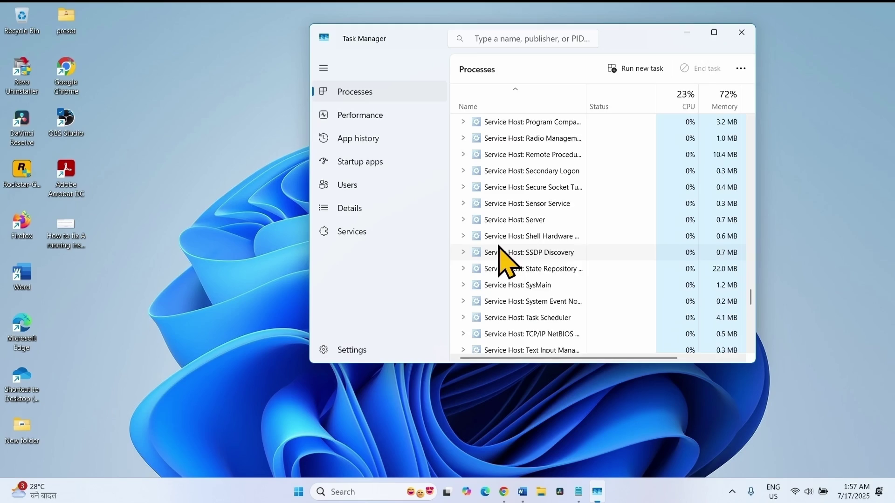
scroll(498, 255, up, 6)
scroll(498, 247, up, 20)
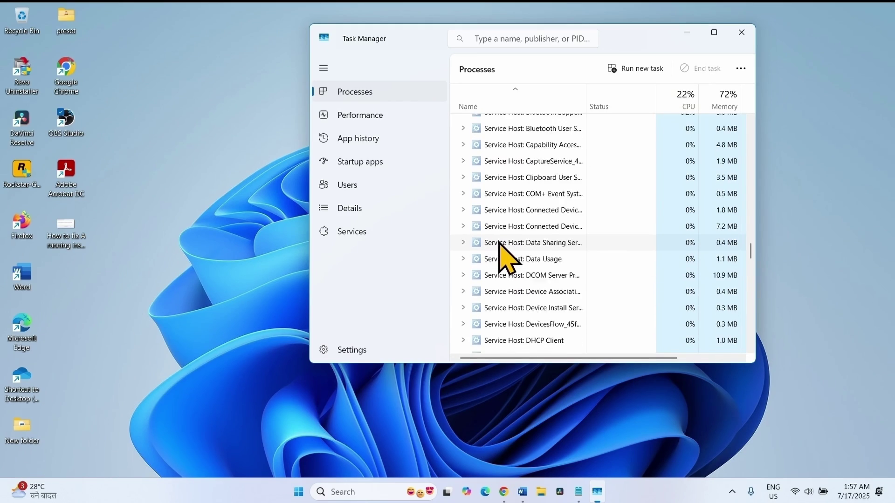
Maximize Task Manager to recheck the full process list, then restore its window size.
click(714, 32)
scroll(326, 286, up, 10)
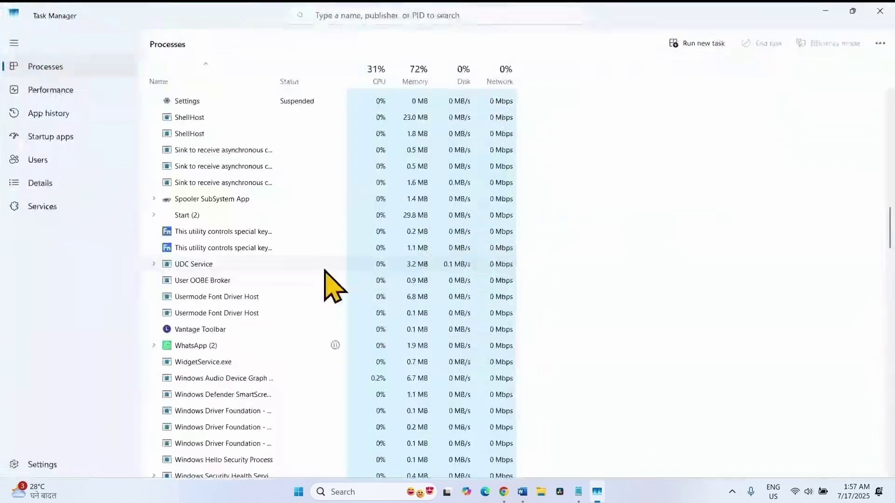
scroll(322, 275, up, 15)
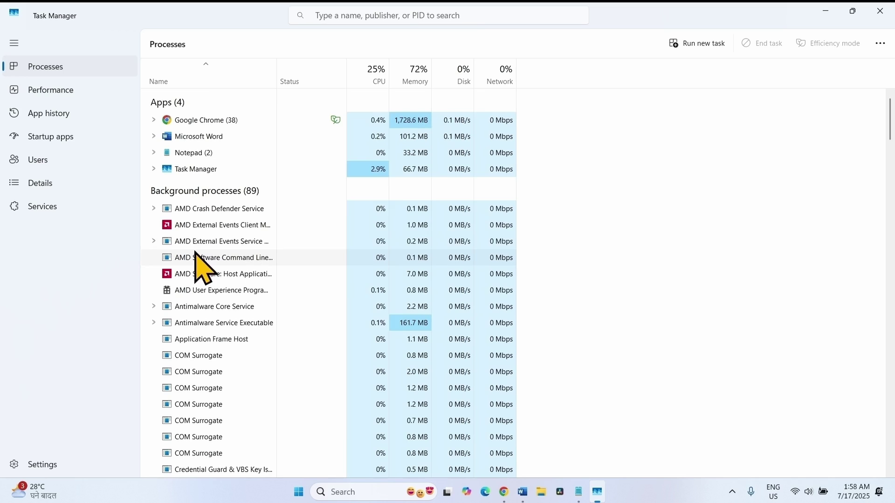
click(852, 11)
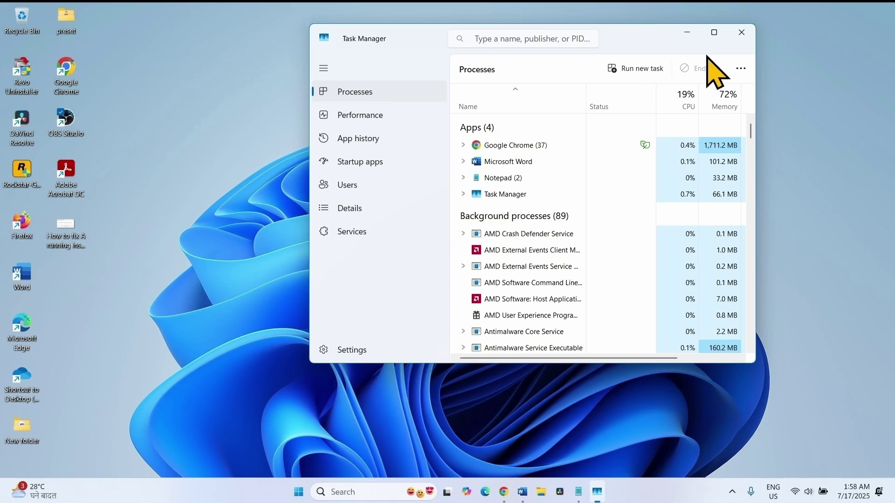
Close Task Manager and launch Adobe Acrobat from its desktop shortcut.
click(741, 33)
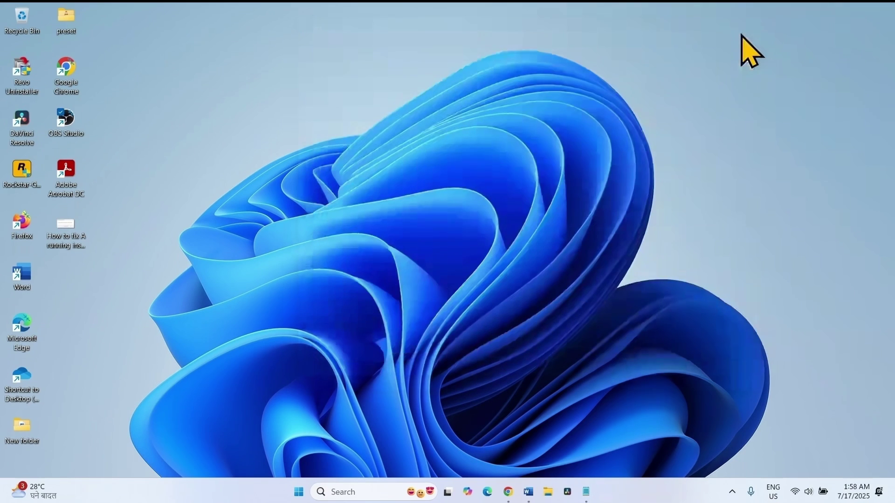
right_click(74, 178)
click(86, 176)
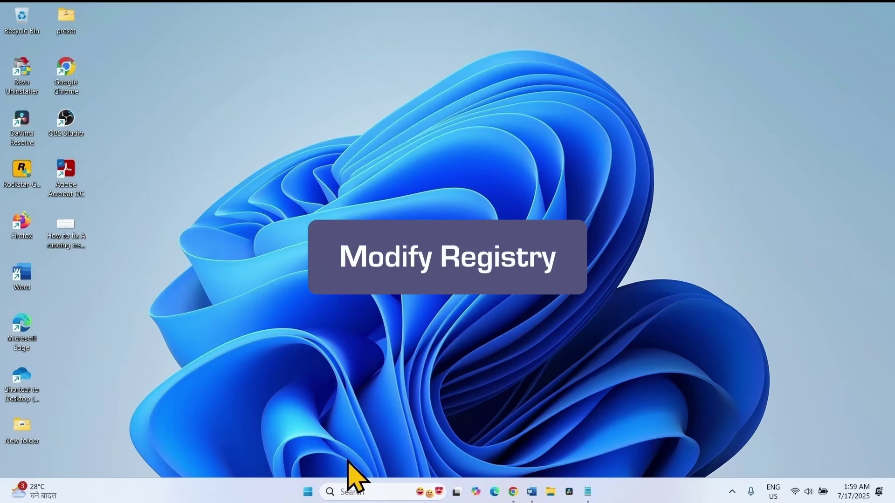
Search Windows for 'regedit' and launch Registry Editor from the results.
click(359, 490)
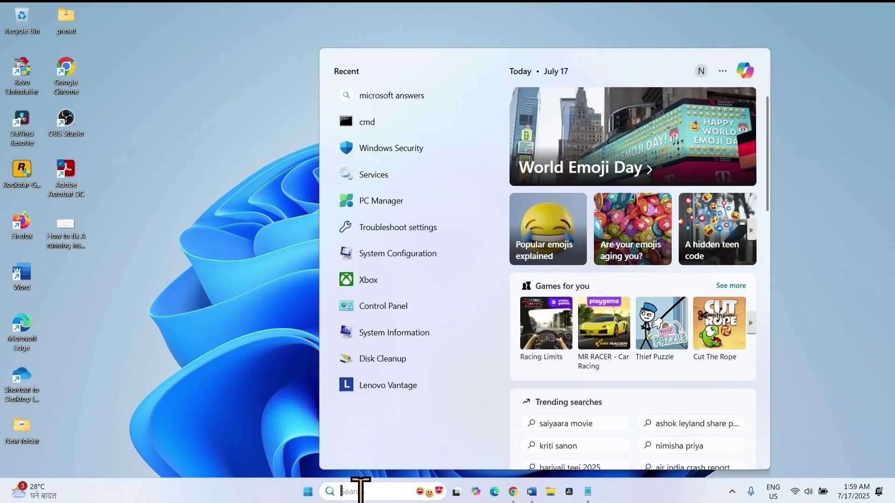
text(r)
key(BackSpace)
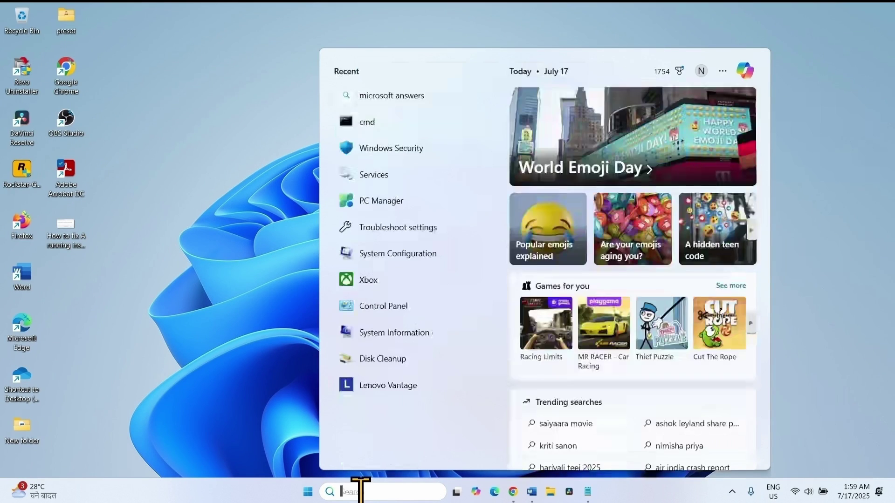
text(reged)
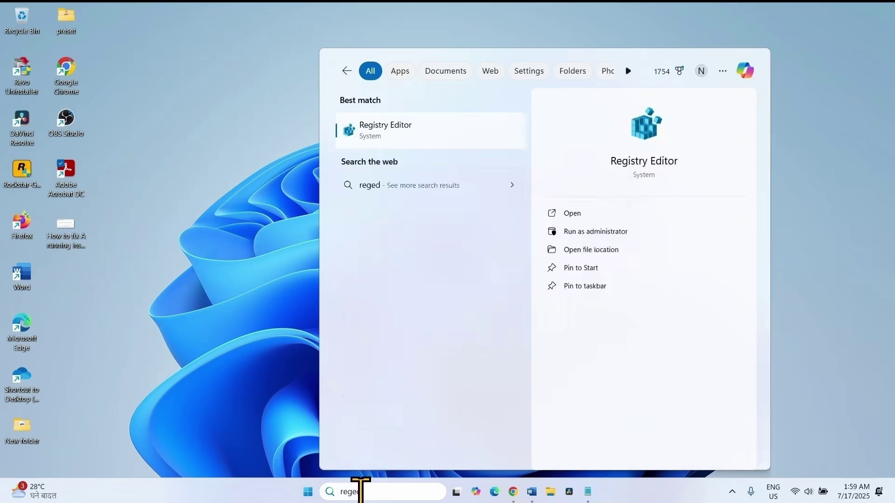
text(it)
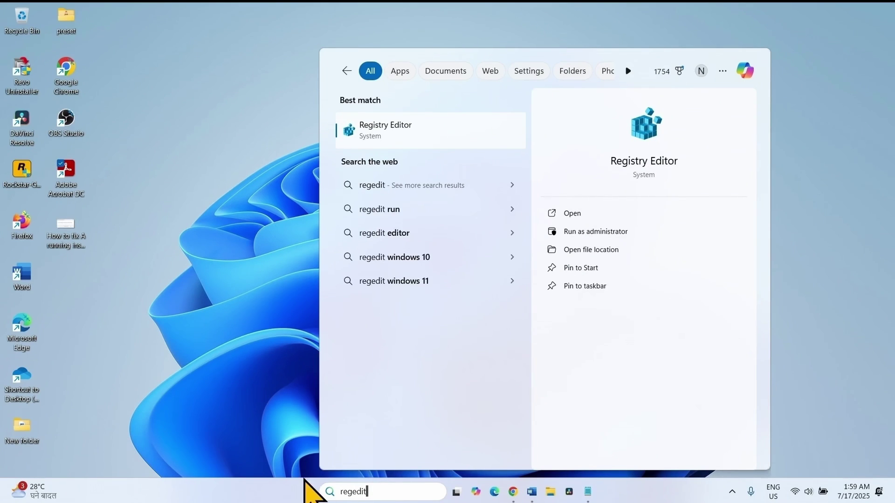
click(401, 142)
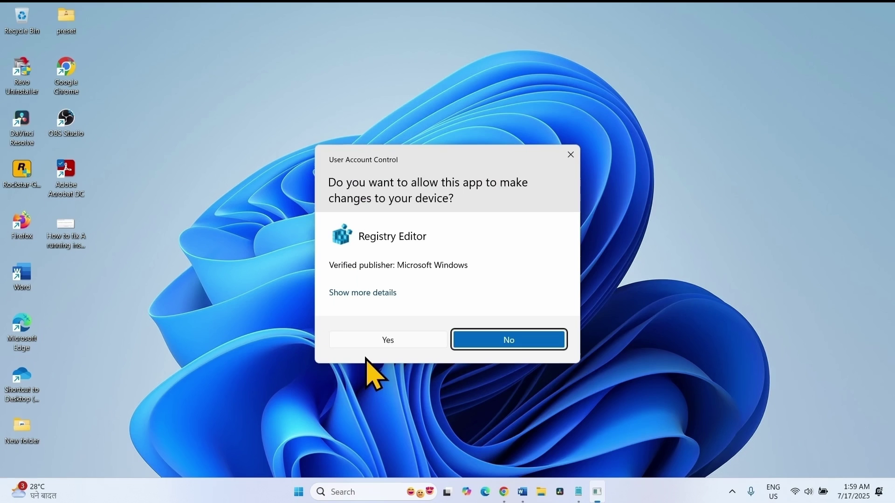
Allow Registry Editor through UAC, maximize it, and expand HKEY_CLASSES_ROOT.
click(388, 343)
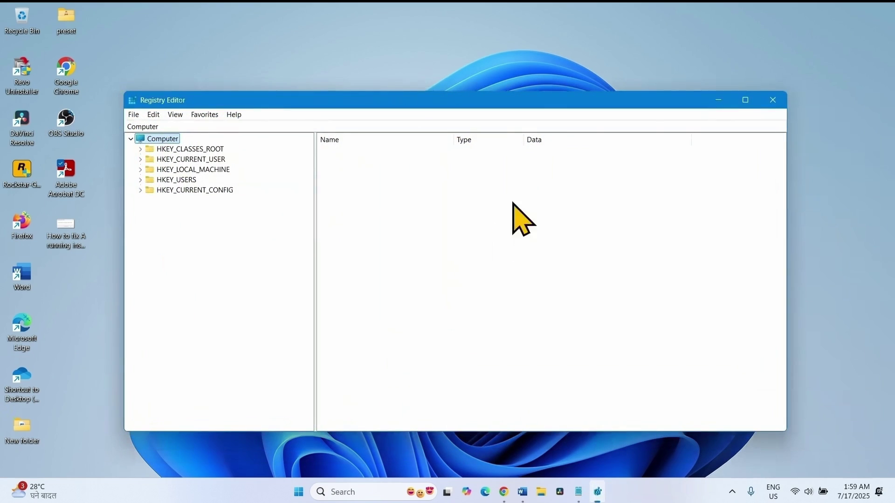
click(744, 101)
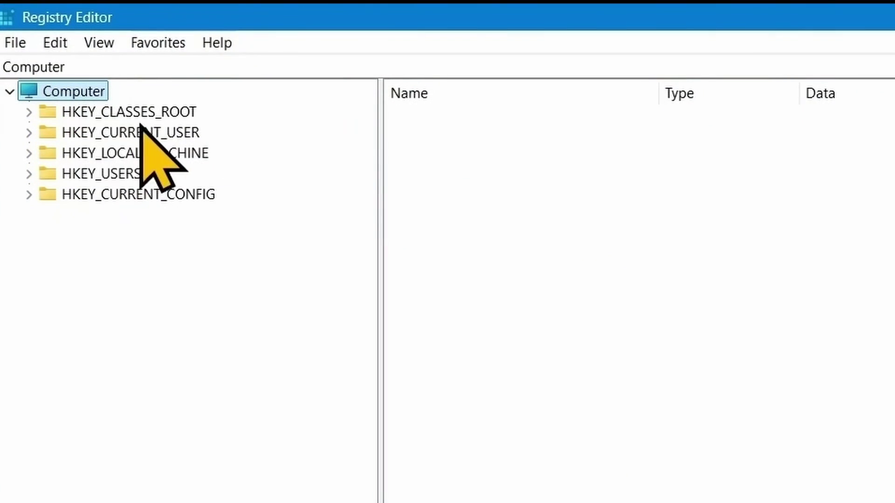
click(29, 112)
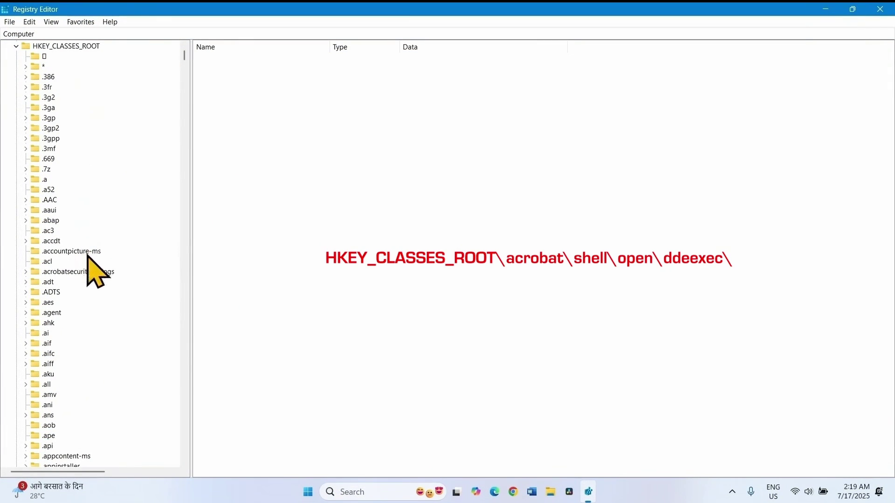
scroll(95, 315, down, 20)
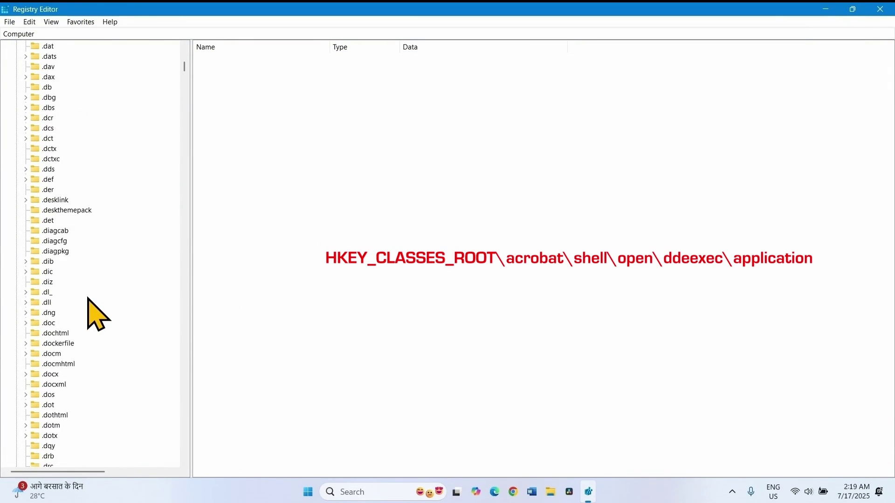
scroll(88, 300, down, 20)
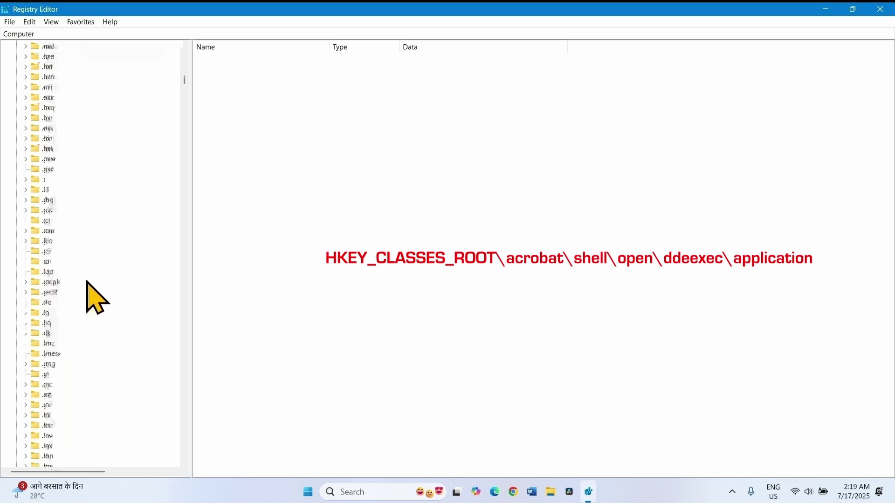
scroll(89, 294, down, 20)
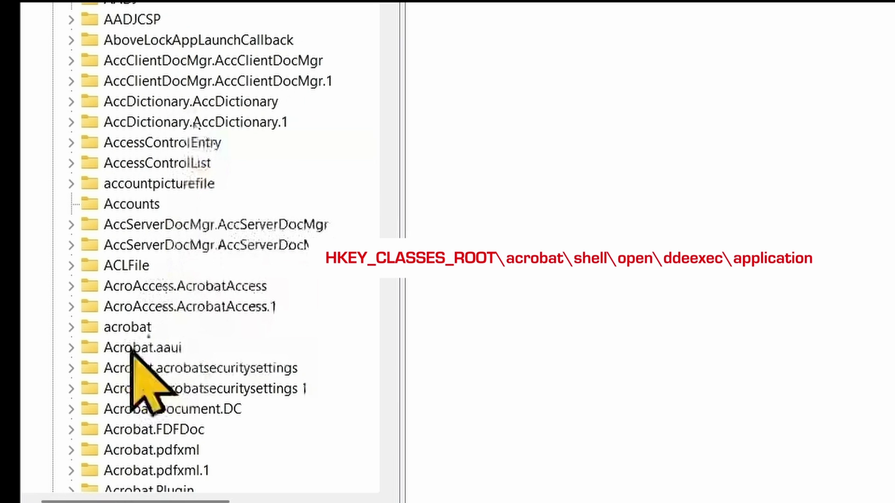
Expand the acrobat key down through shell > open > ddeexec to reveal the application key.
click(86, 328)
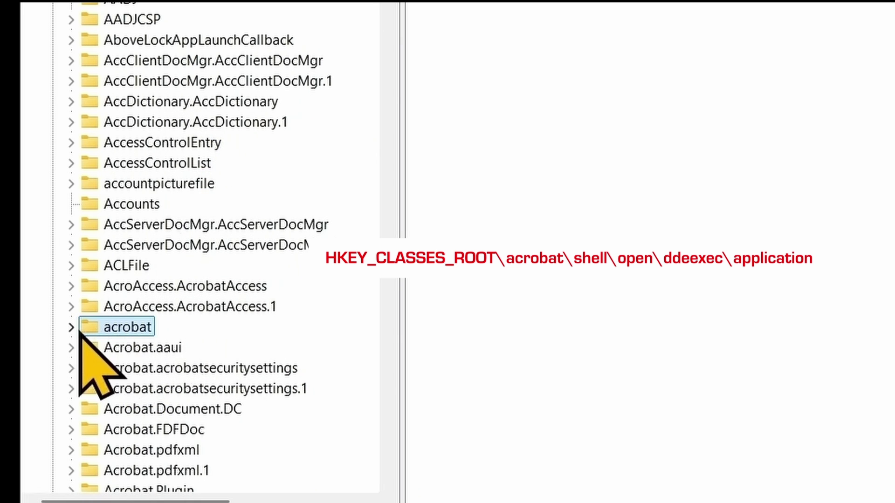
click(71, 327)
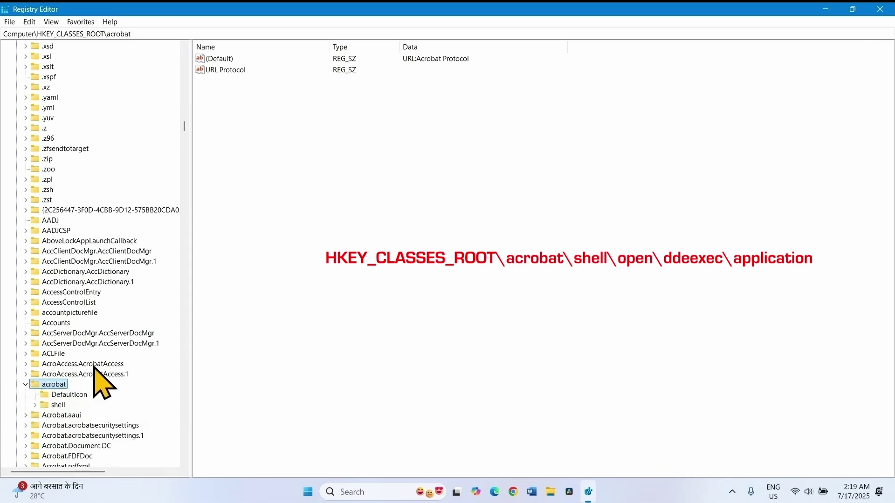
scroll(95, 364, down, 4)
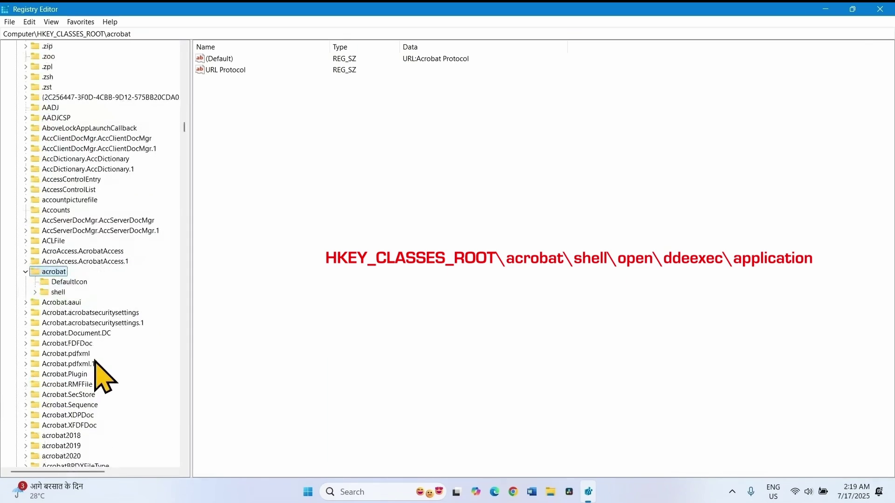
click(35, 293)
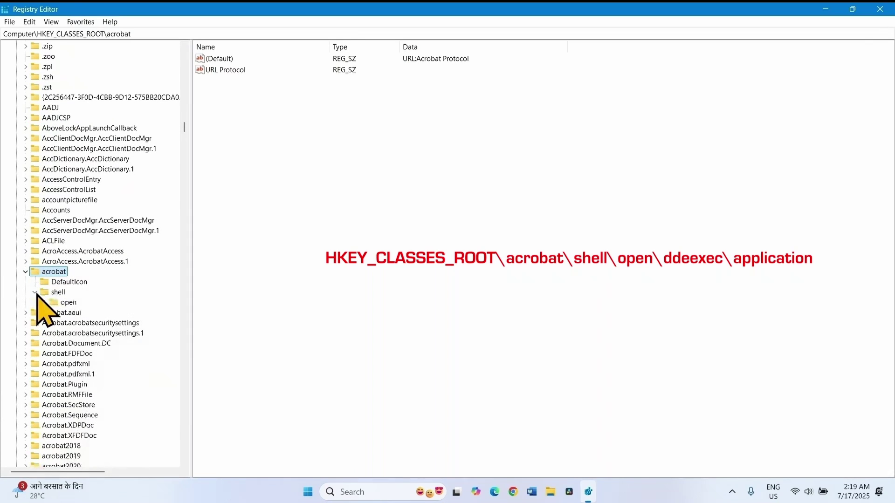
click(44, 302)
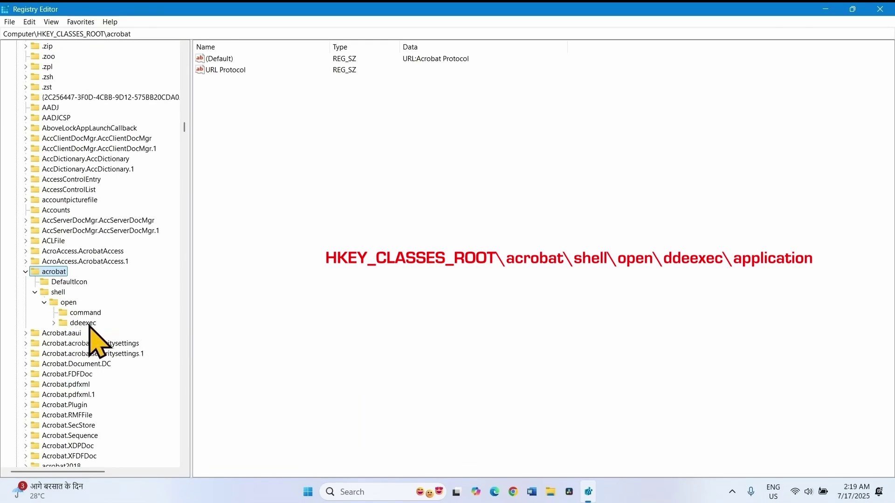
click(54, 322)
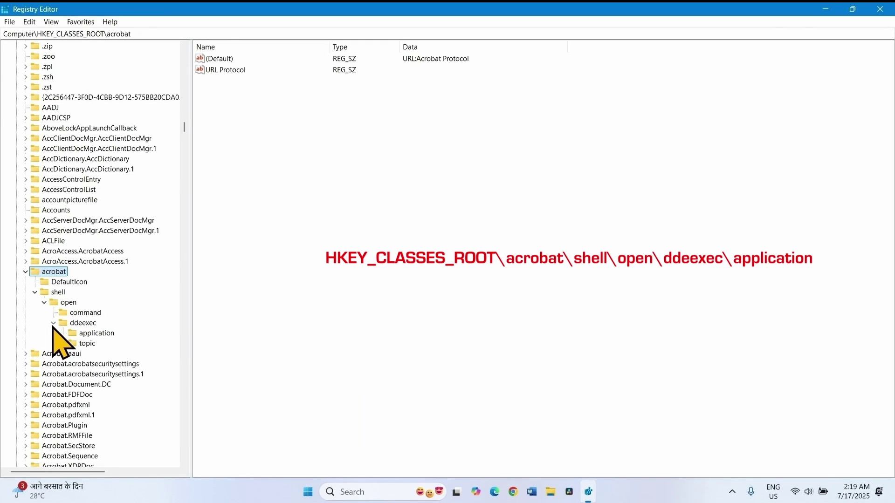
Open the application key's (Default) value, confirm it reads AcroViewA21, and cancel without changes.
click(96, 333)
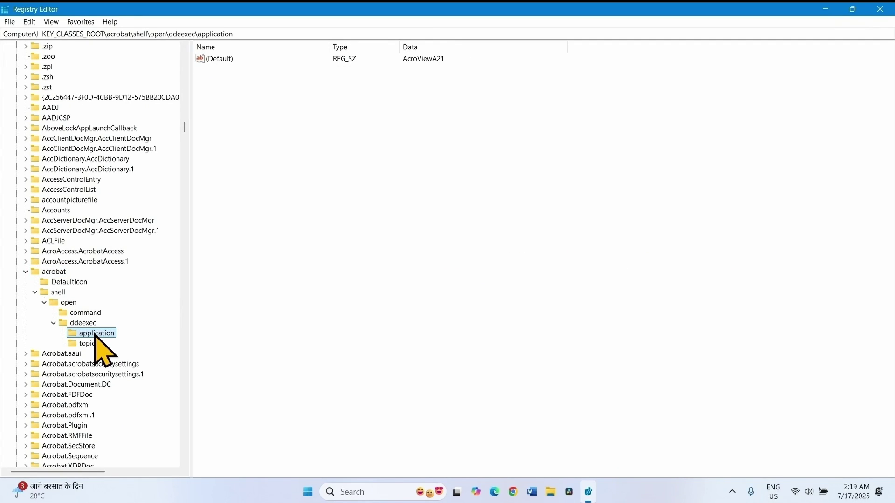
double_click(219, 60)
drag(174, 65, 452, 136)
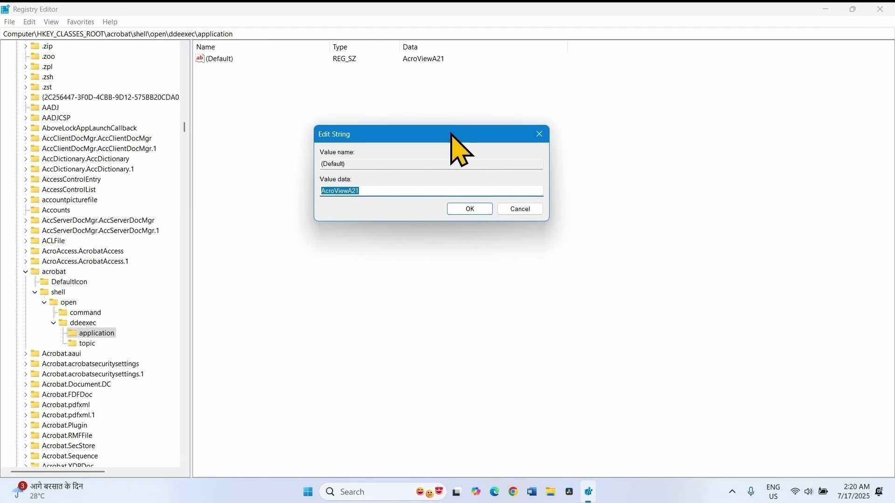
click(366, 197)
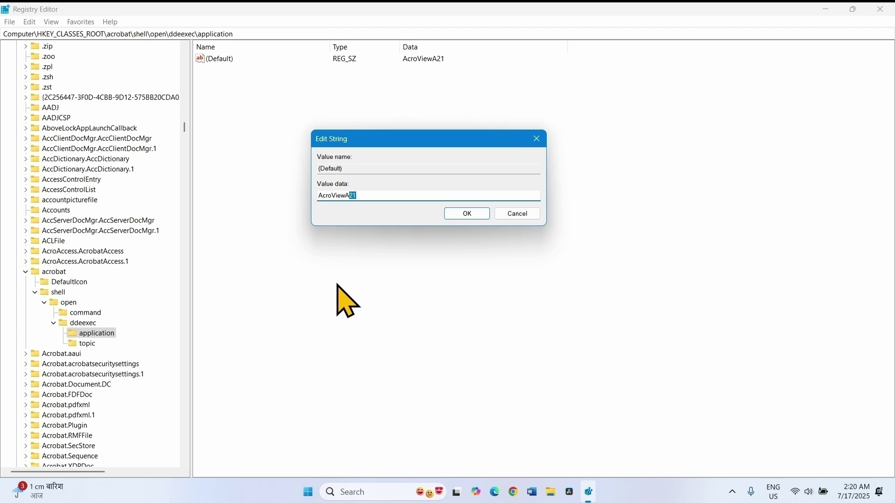
click(517, 214)
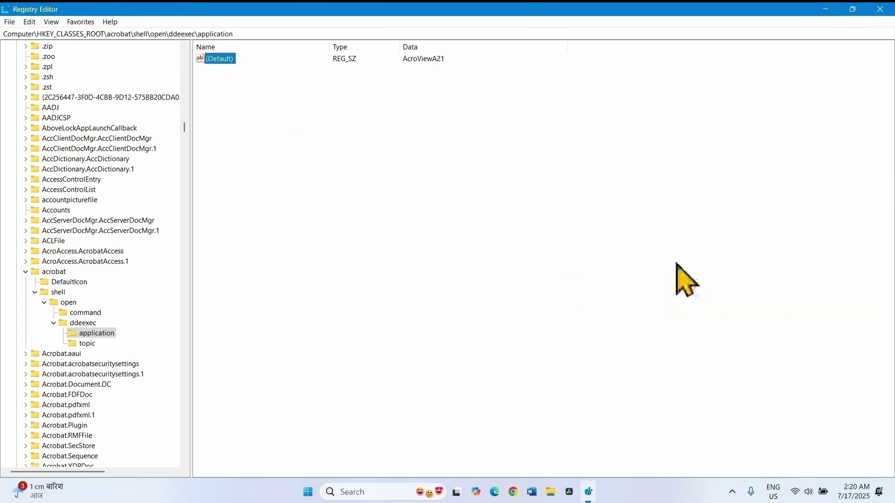
Launch Acrobat from the desktop and confirm version 2021.001.20135 in Help > About Adobe Acrobat Pro DC.
click(824, 9)
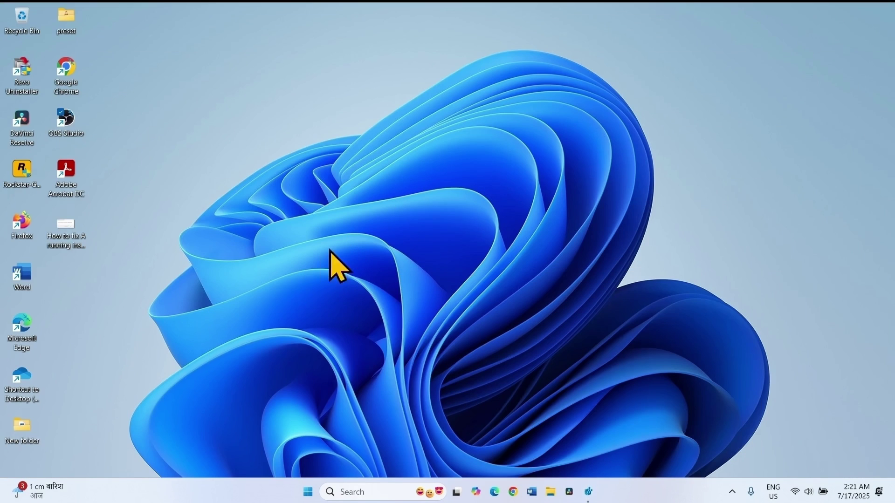
right_click(70, 174)
click(102, 177)
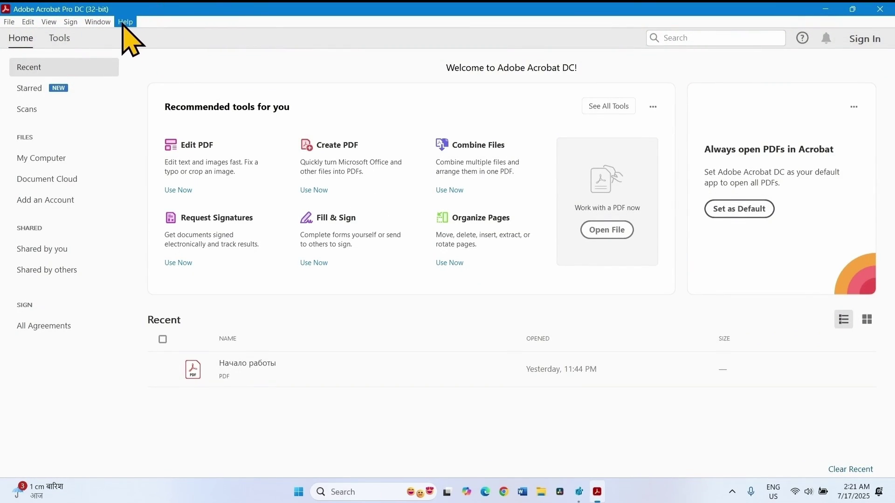
click(126, 23)
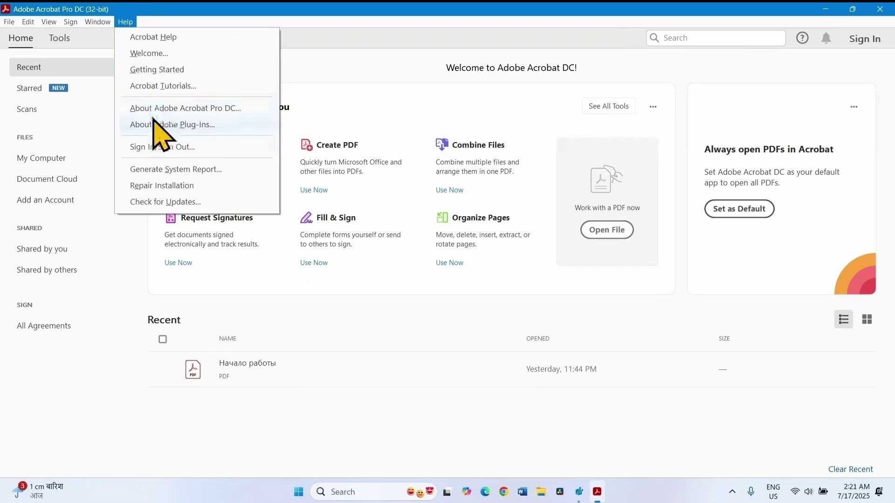
click(191, 113)
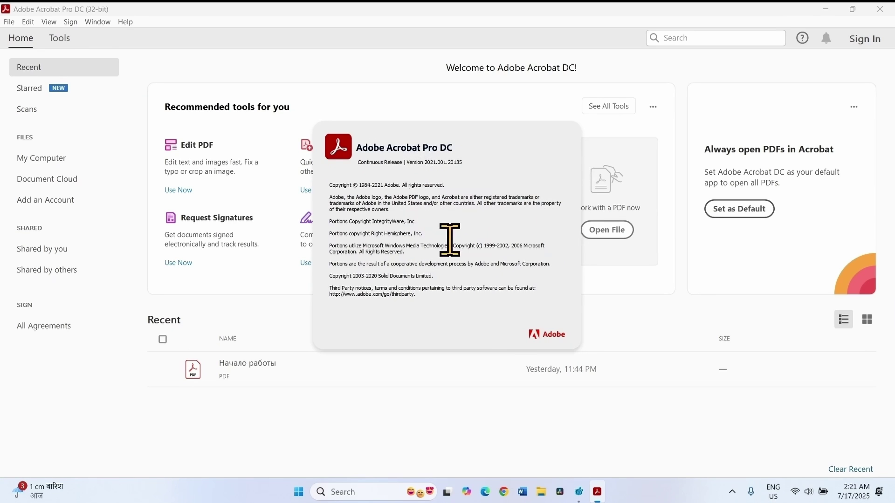
click(552, 333)
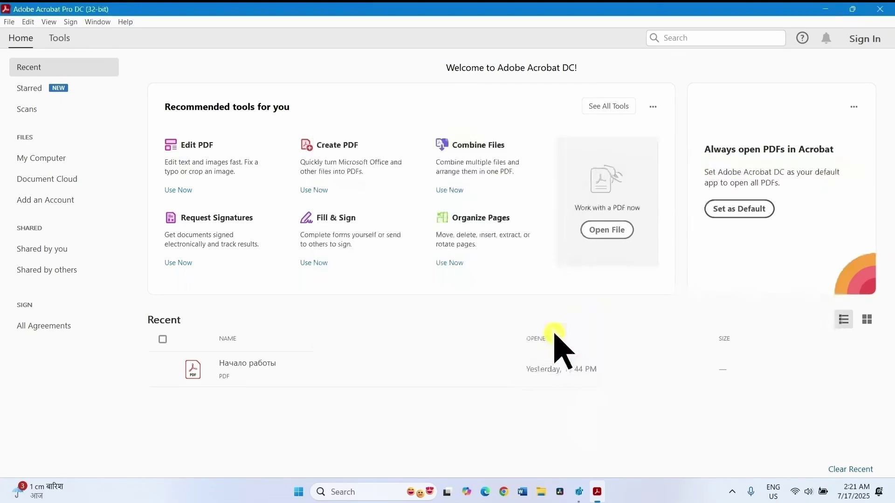
Close Acrobat and re-save the application key's (Default) data in Registry Editor, keeping AcroViewA21.
click(889, 6)
click(585, 491)
double_click(226, 60)
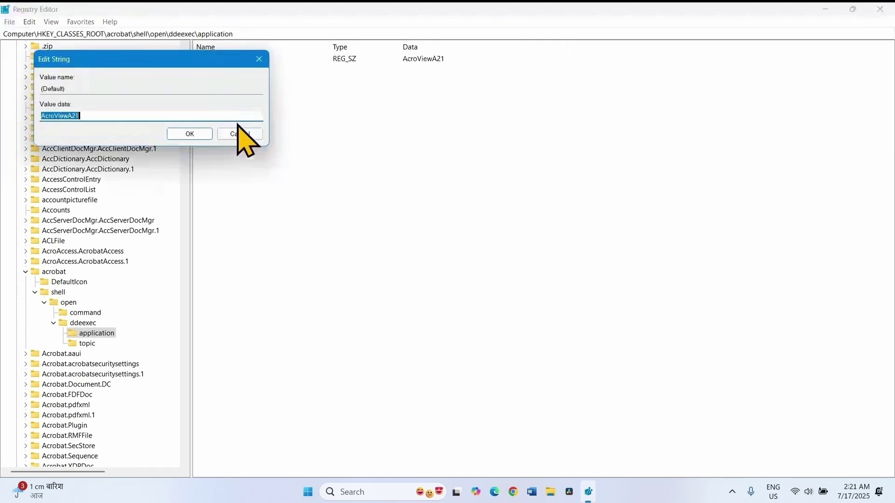
drag(193, 63, 527, 169)
click(423, 221)
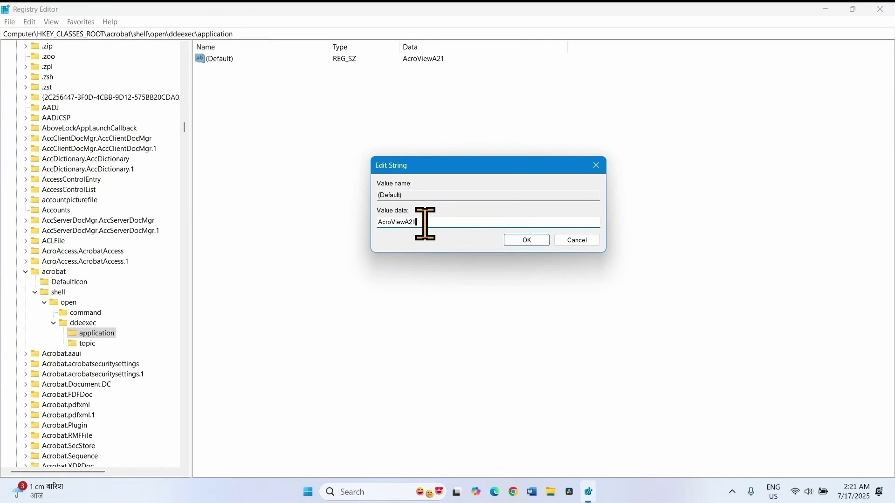
key(shift+Left)
key(shift+Left)
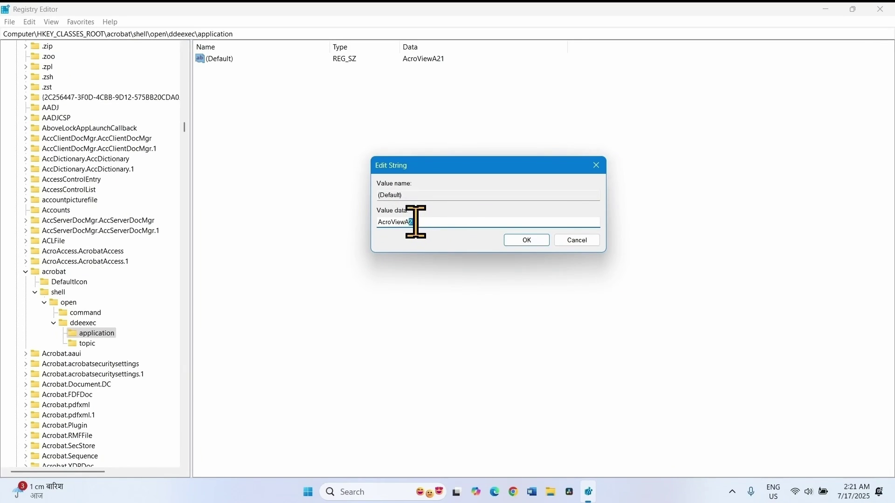
text(2)
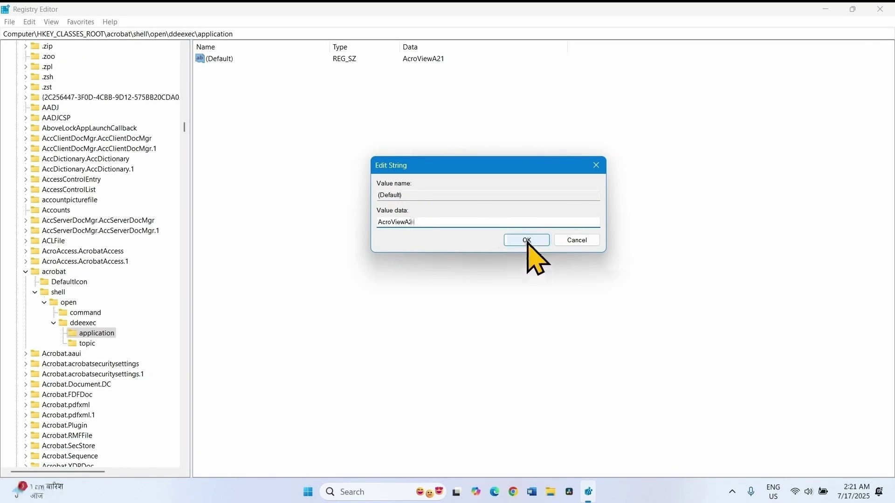
click(528, 242)
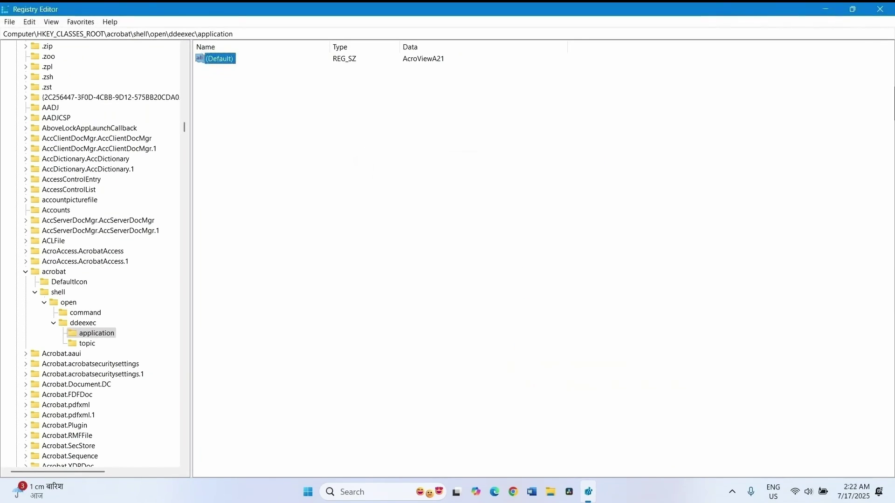
Close Registry Editor, then reopen Acrobat from the desktop to verify it starts without error, and close it.
click(879, 8)
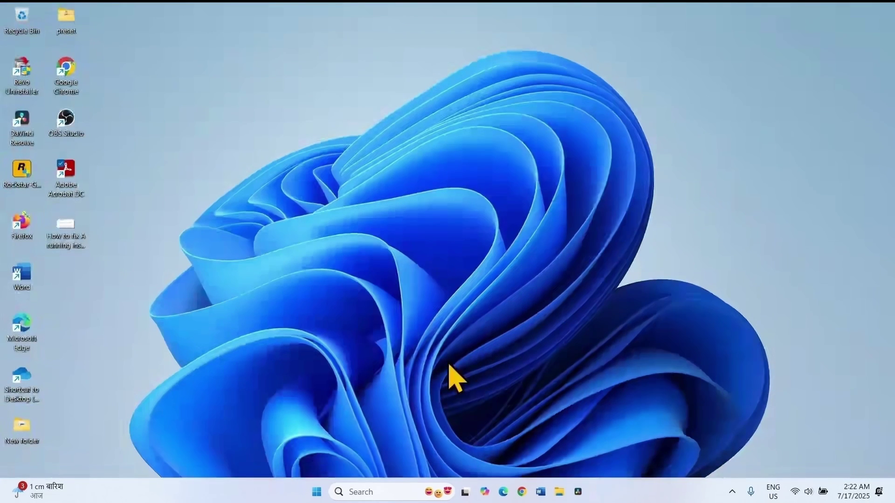
click(315, 492)
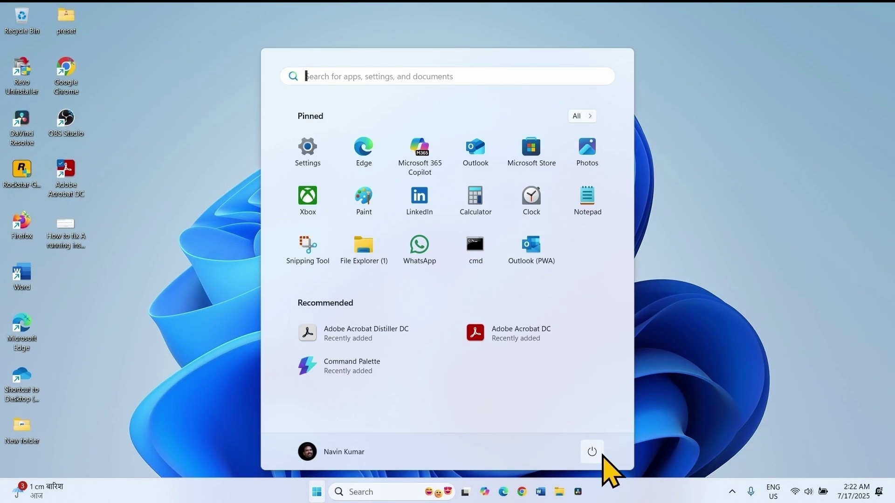
click(598, 453)
click(734, 326)
click(734, 326)
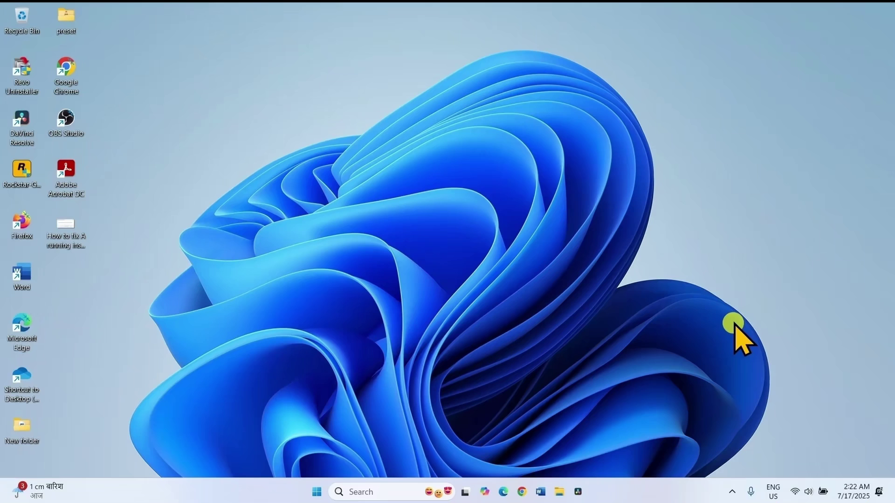
double_click(70, 170)
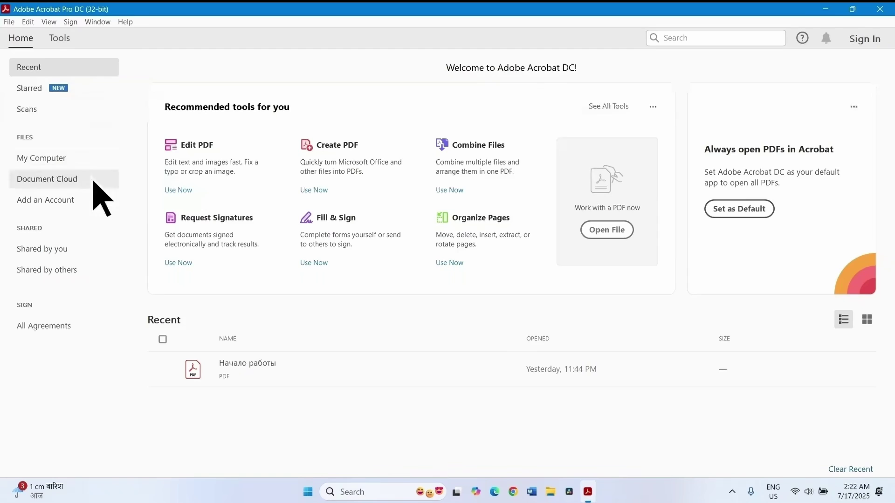
click(880, 9)
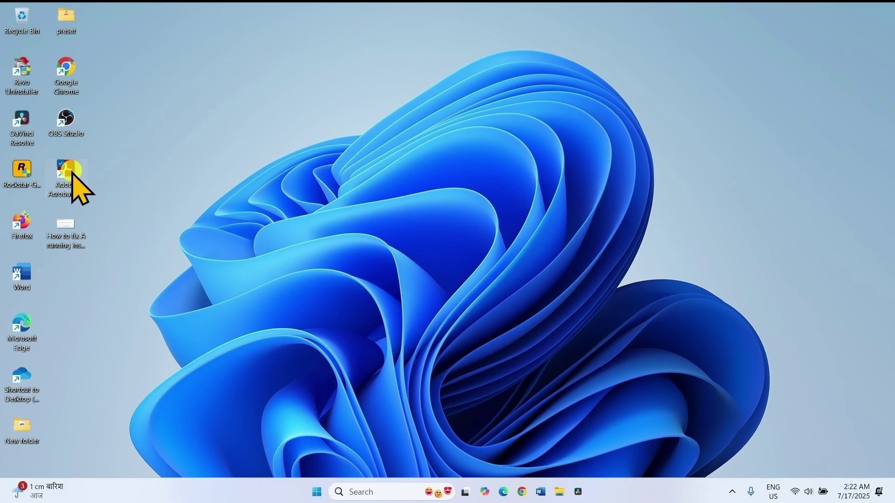
Launch Acrobat and run Help > Check for Updates, dismissing the update-failed message and closing Acrobat.
double_click(66, 174)
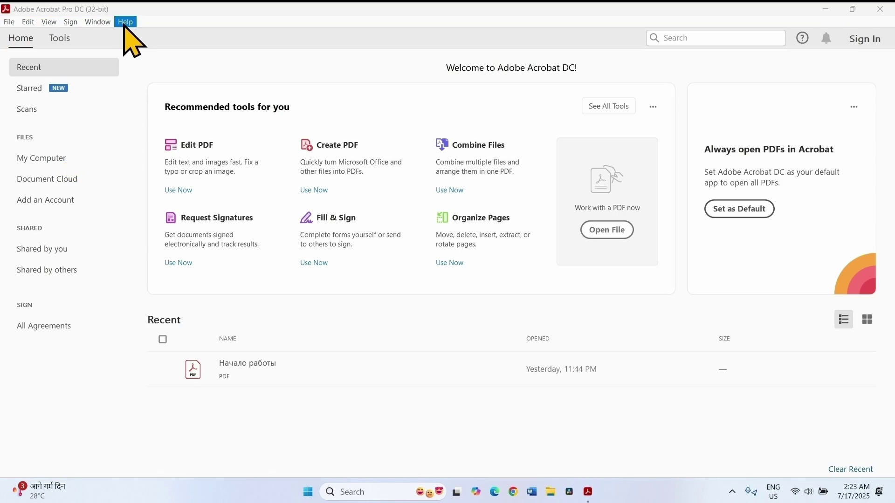
click(125, 24)
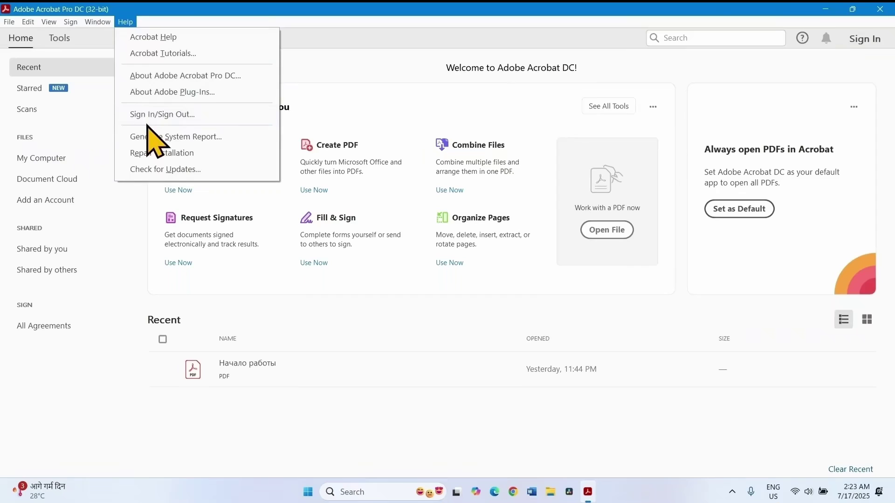
click(164, 170)
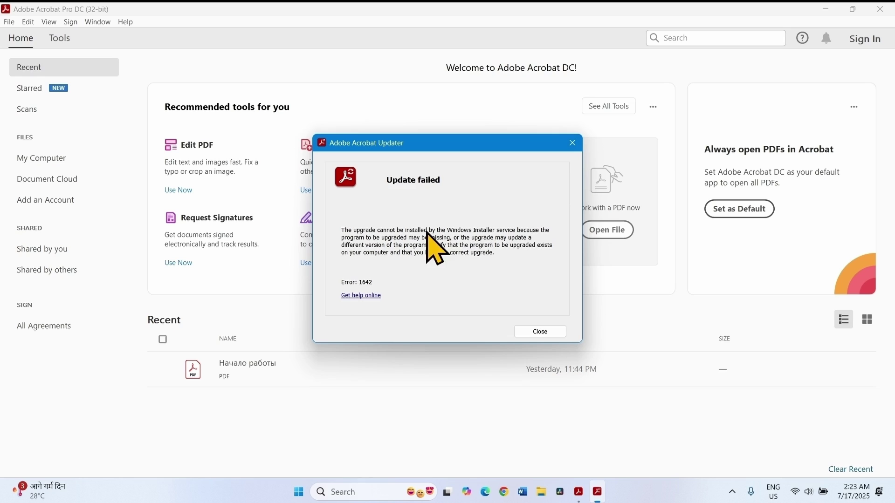
click(574, 143)
click(880, 9)
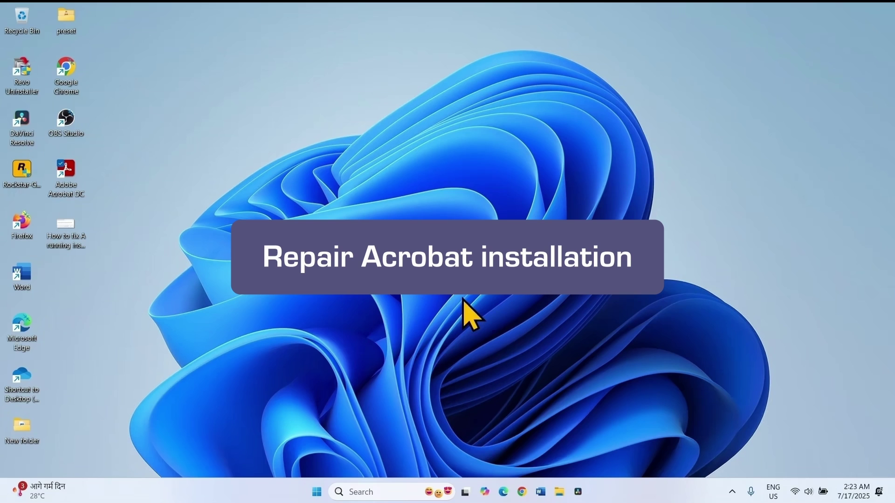
Reopen Acrobat and start Help > Repair Installation.
right_click(70, 179)
click(89, 177)
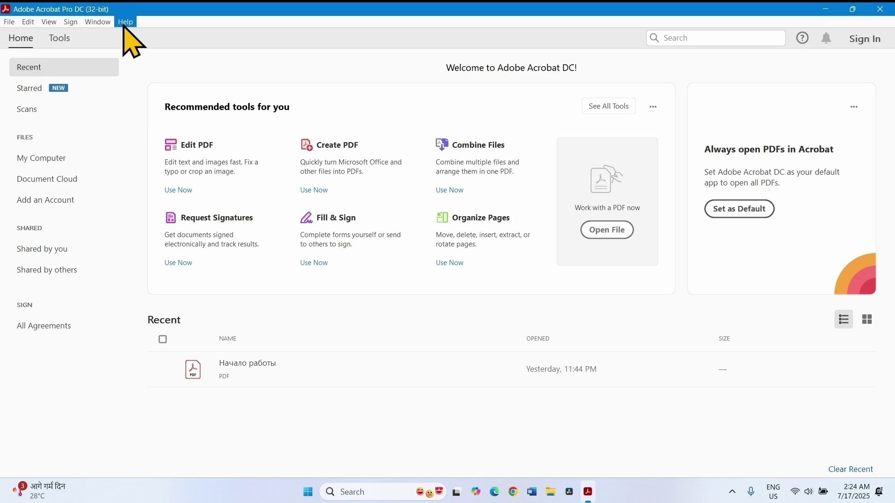
click(125, 23)
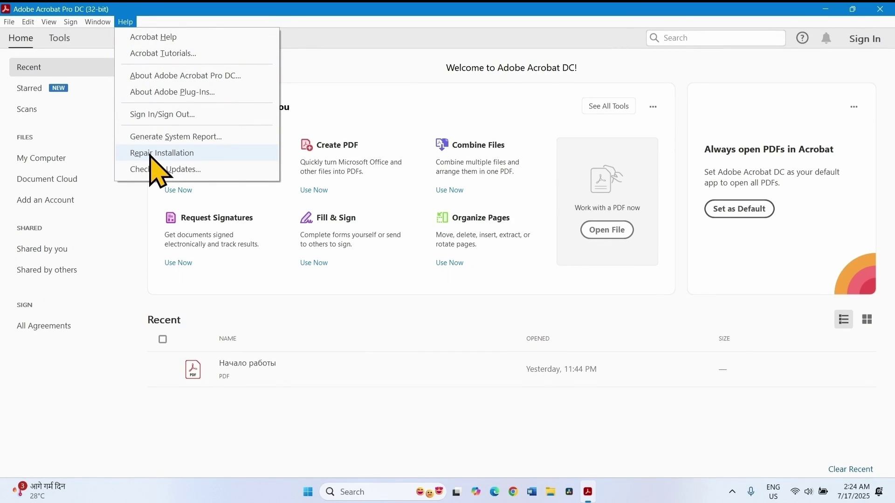
click(150, 154)
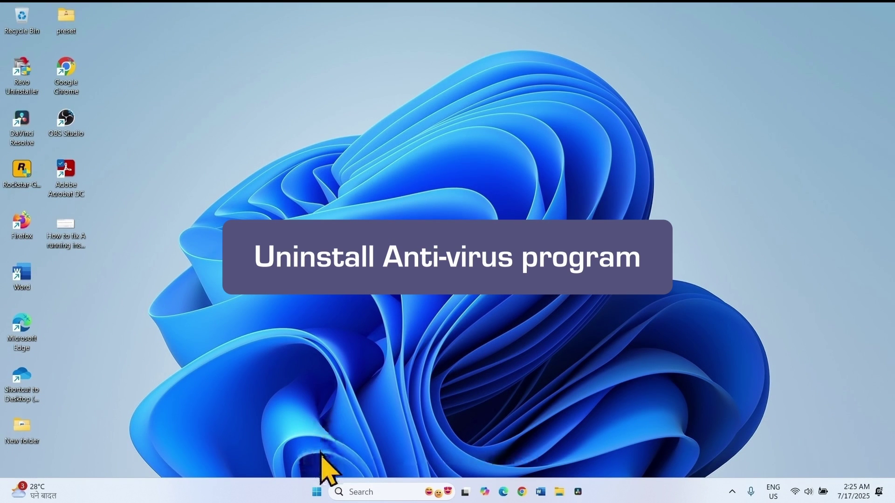
right_click(316, 493)
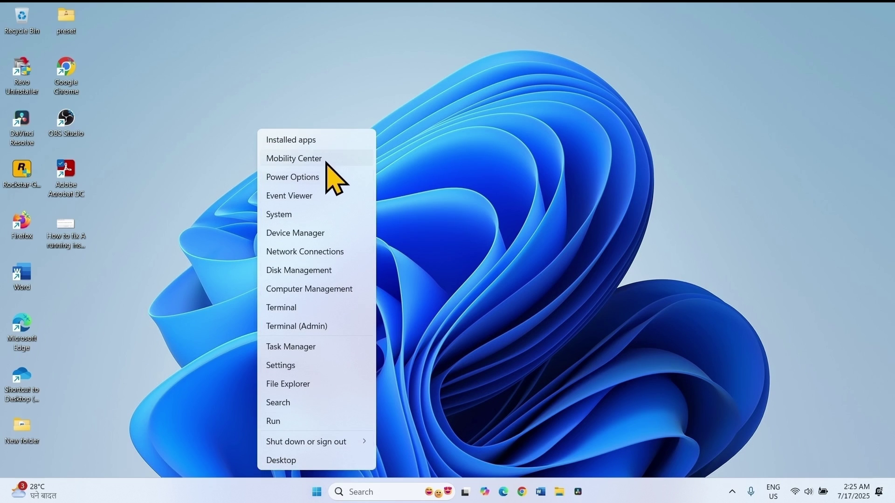
click(315, 140)
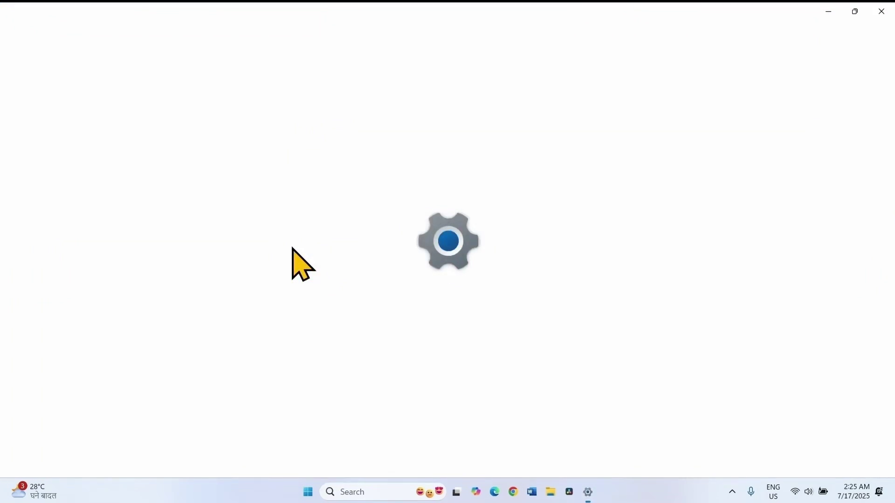
scroll(370, 275, down, 5)
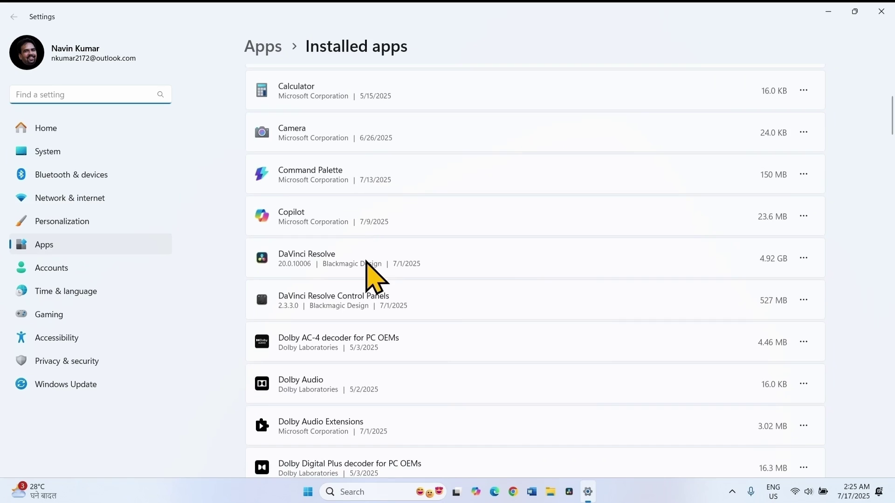
scroll(307, 261, down, 15)
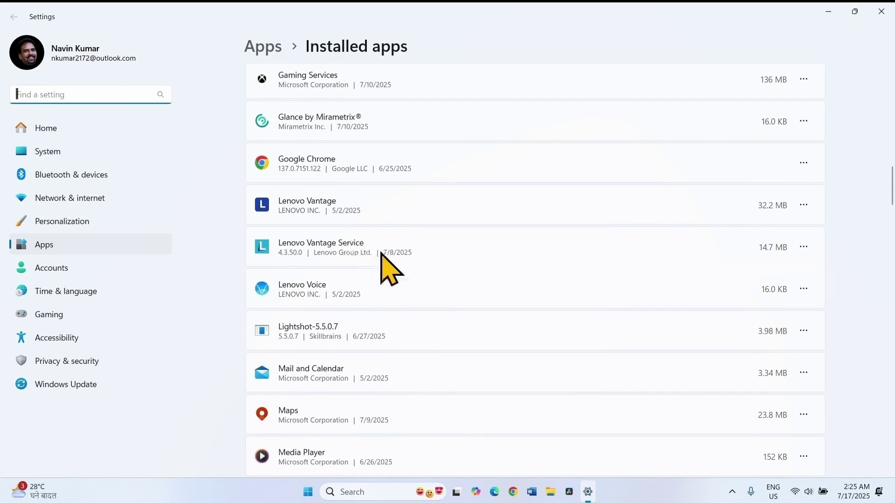
scroll(385, 265, down, 5)
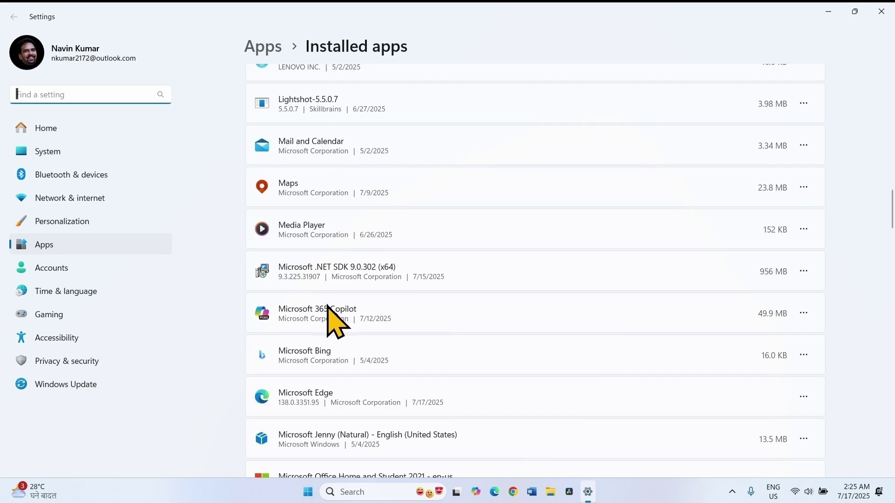
scroll(329, 311, down, 10)
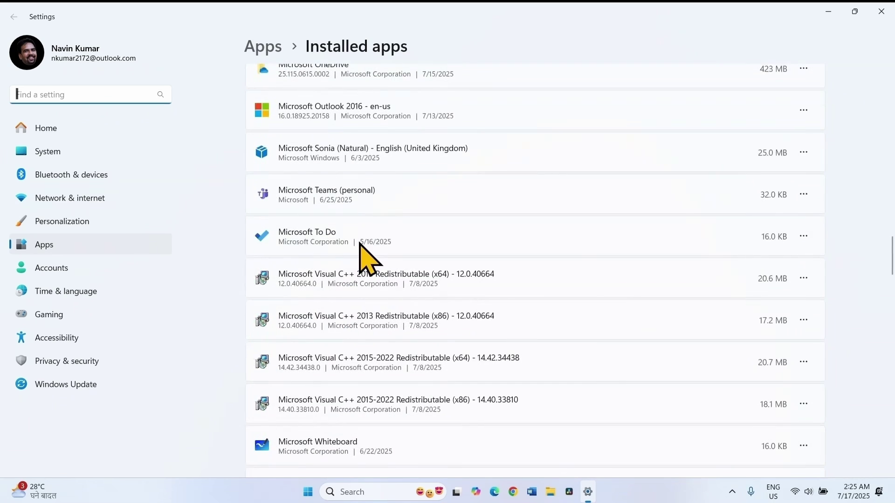
scroll(360, 243, down, 10)
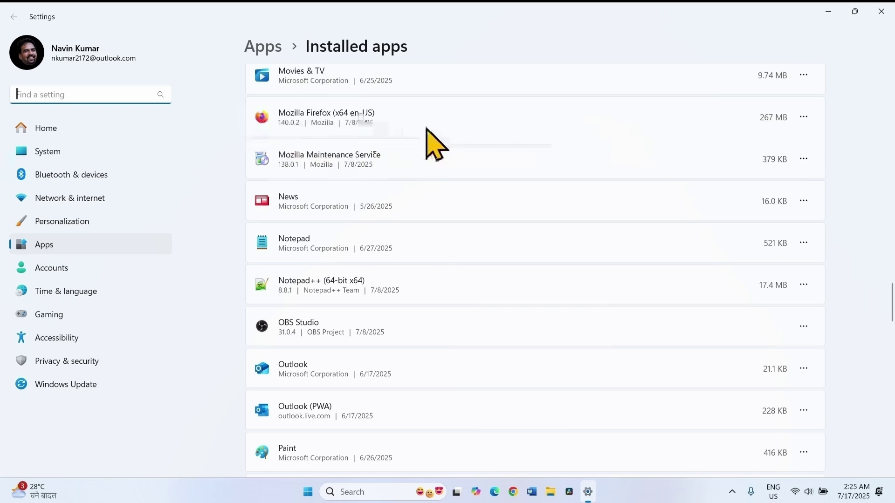
click(804, 117)
click(702, 158)
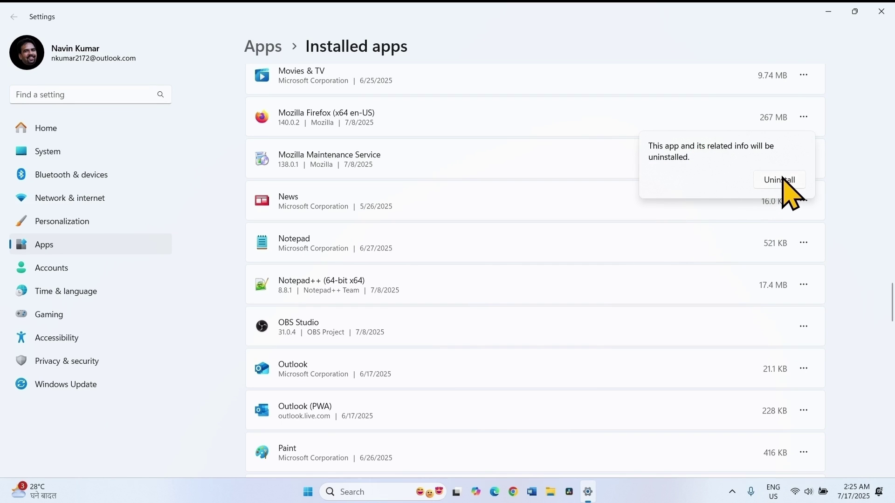
click(781, 181)
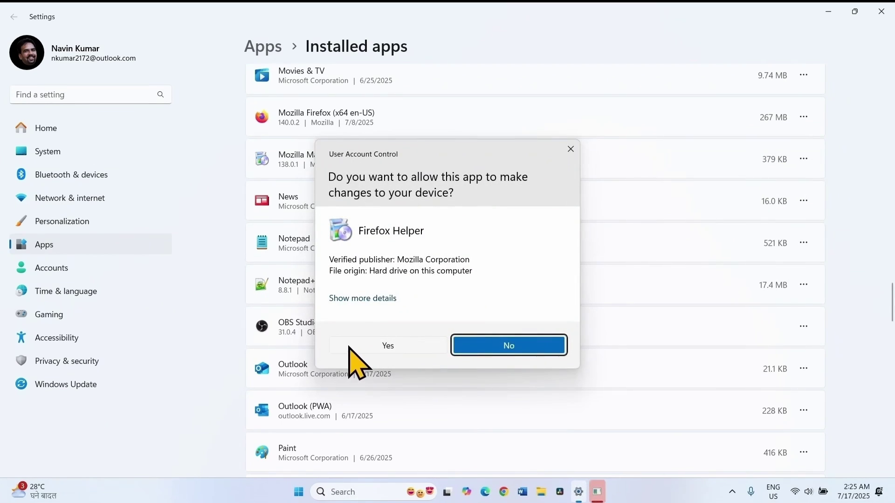
click(358, 344)
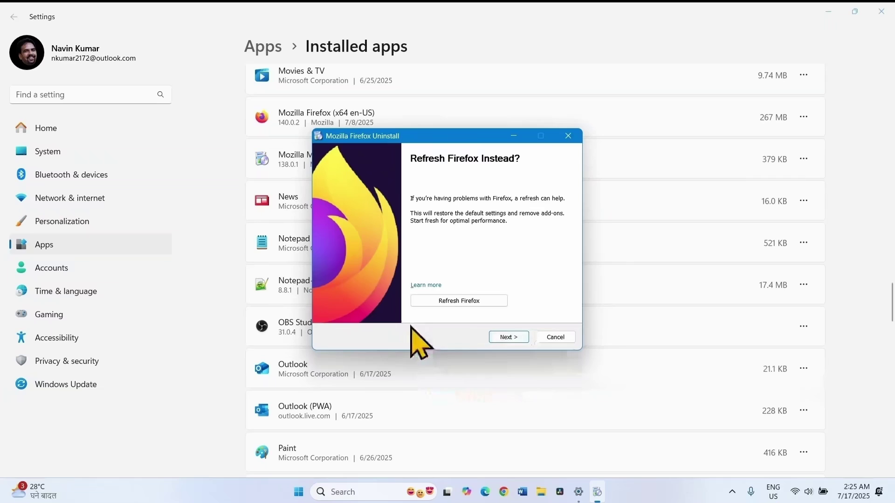
click(568, 136)
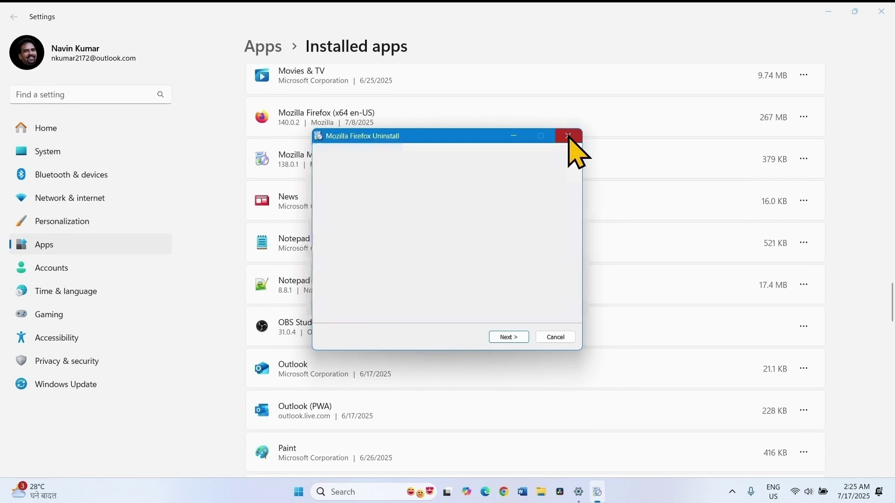
click(876, 10)
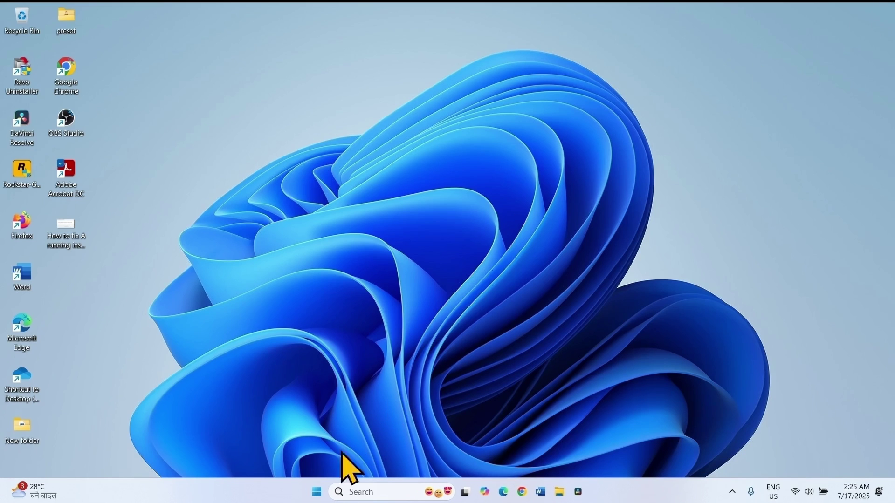
Open Chrome and paste the AdobeAcroCleaner_DC2021.exe URL to download the Acrobat cleaner.
click(315, 494)
key(Escape)
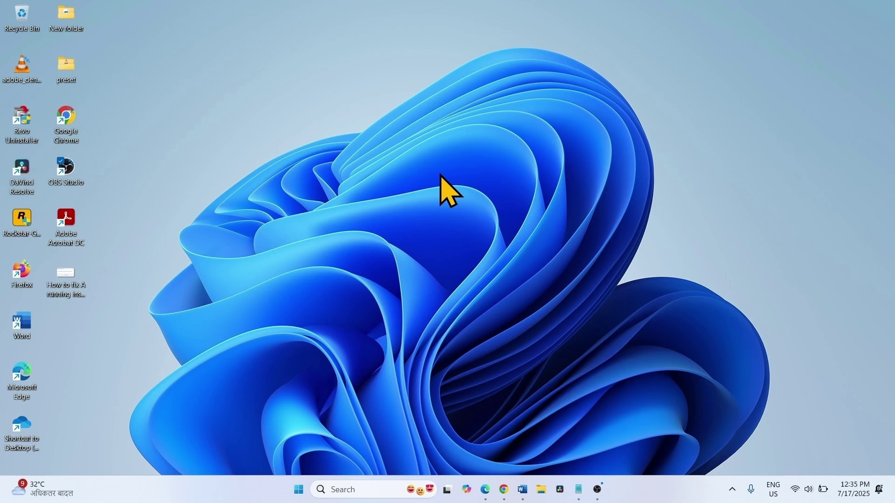
key(super+3)
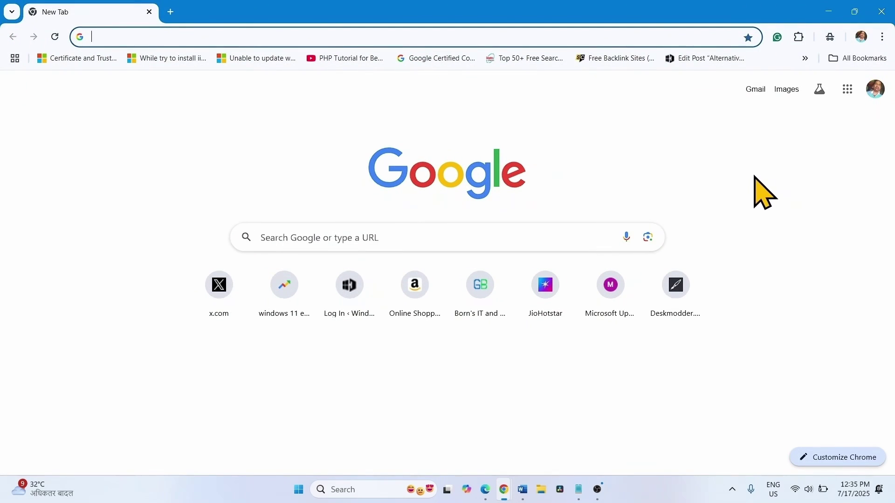
key(ctrl+v)
key(Return)
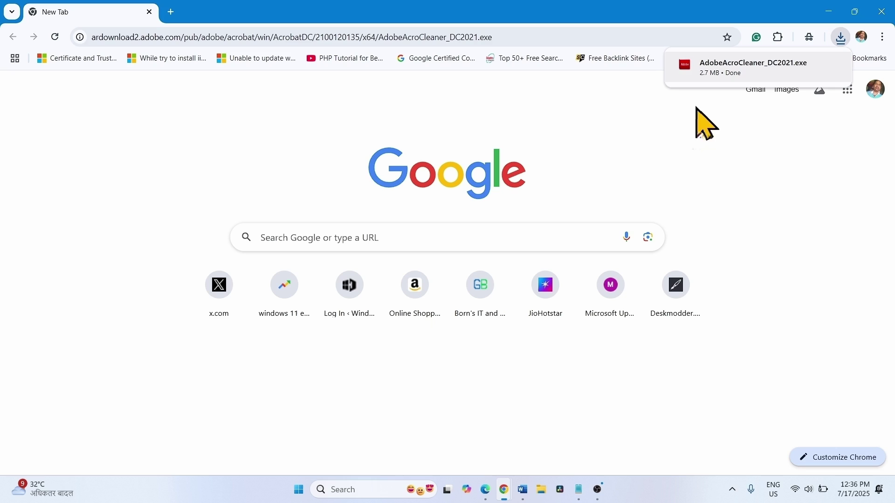
mouse_move(722, 65)
Launch AdobeAcroCleaner_DC2021.exe with administrator permission and accept the Adobe license agreement.
click(722, 65)
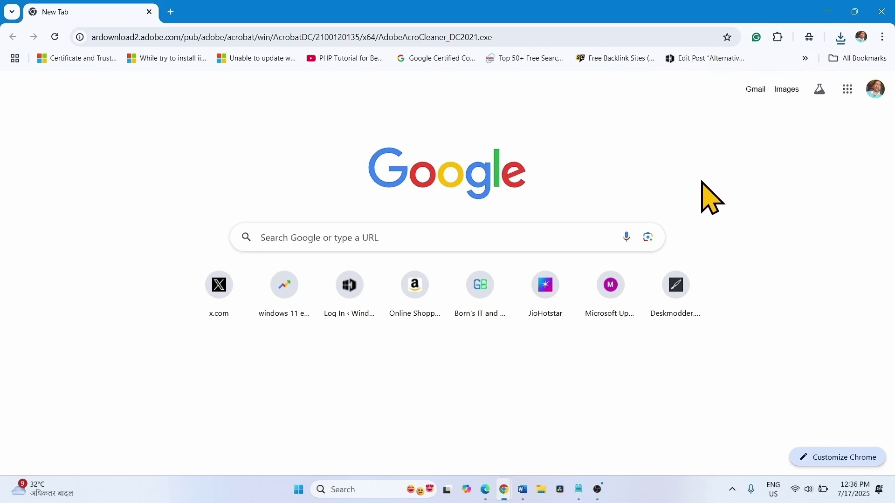
click(387, 345)
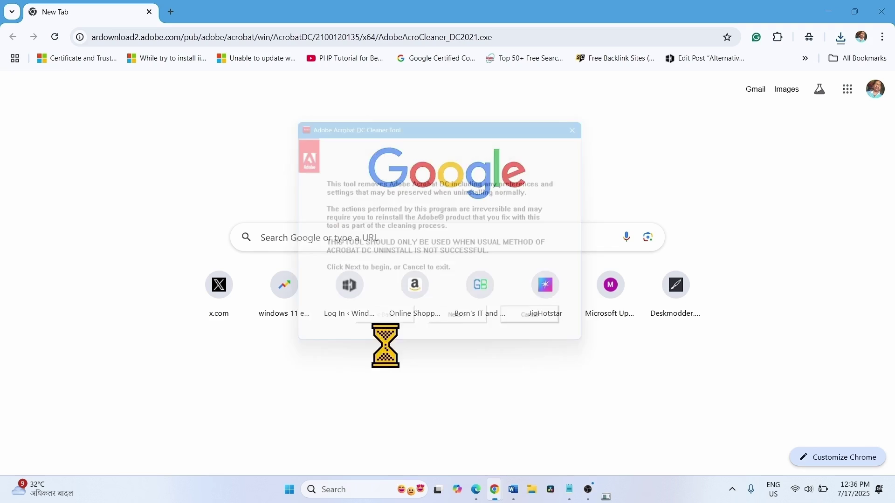
click(451, 334)
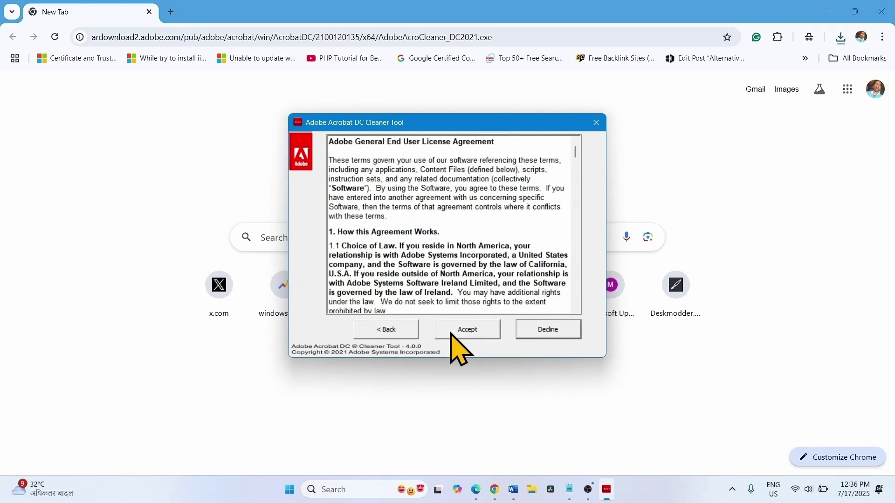
click(451, 334)
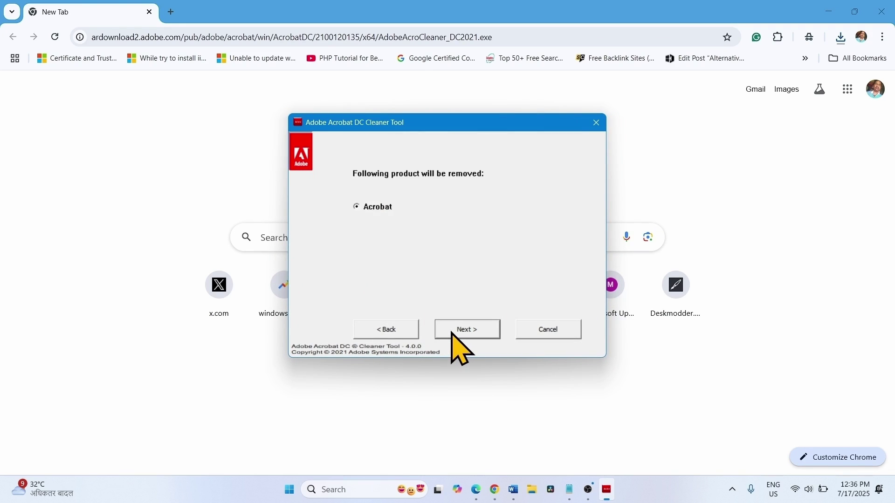
Choose Acrobat as the product to remove, run Clean Now, and close after the removal error.
click(468, 331)
click(467, 331)
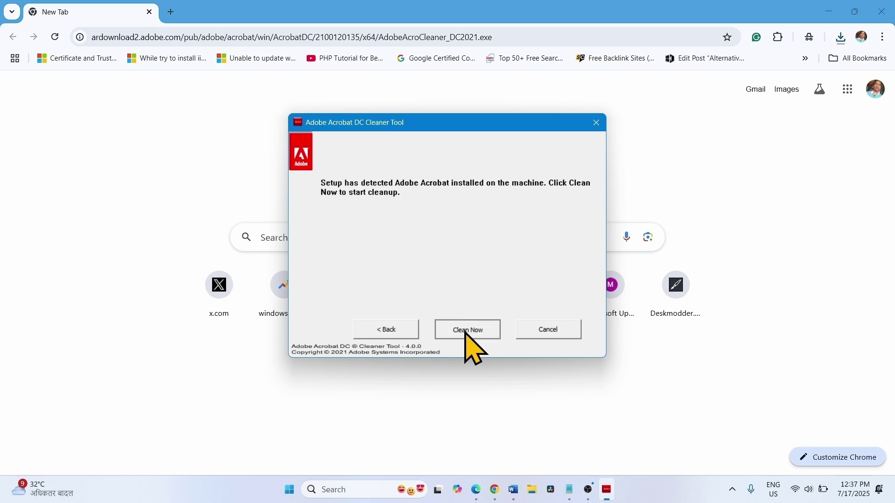
click(465, 332)
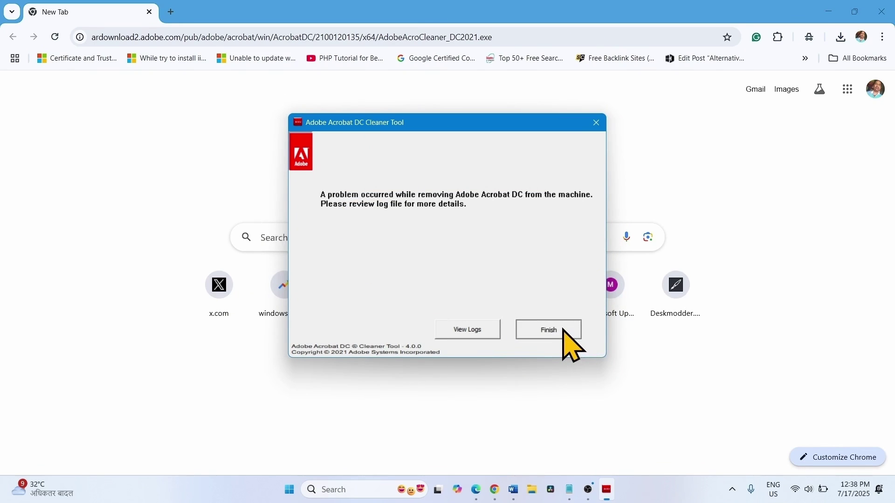
click(548, 330)
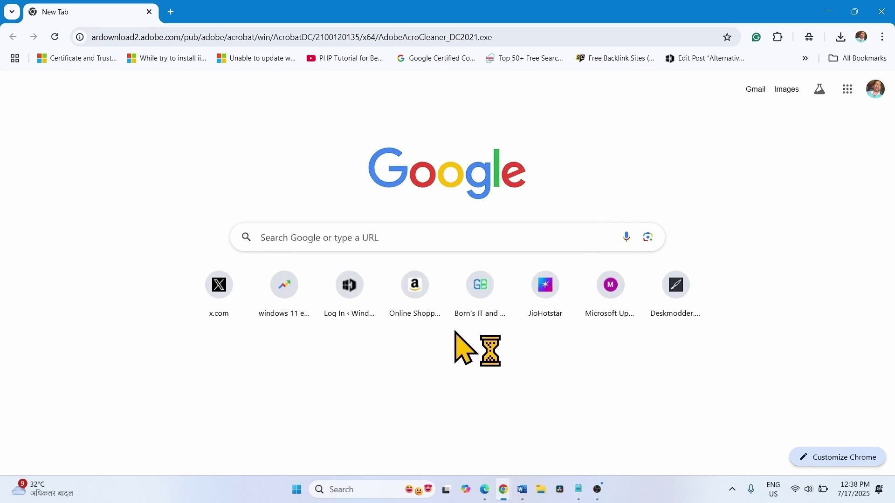
Search Google for 'adobe acrobat download' and start the subscriber download from Adobe's Download Adobe Acrobat page.
click(172, 11)
click(188, 39)
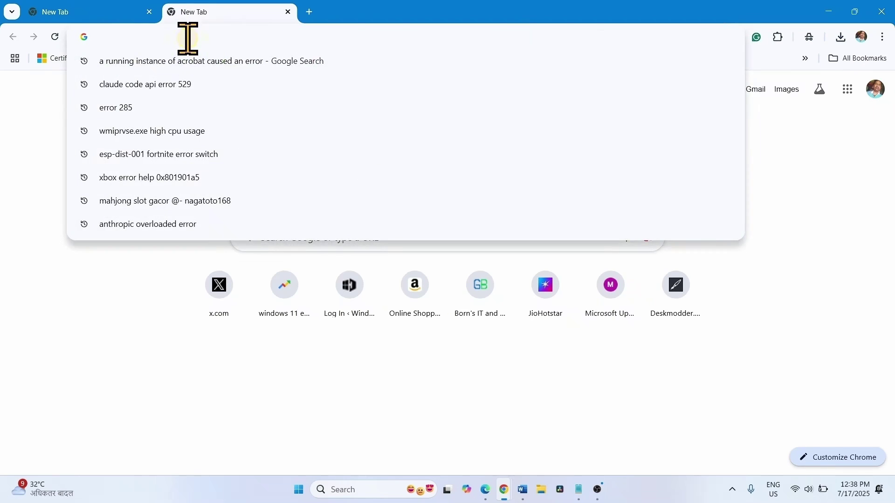
text(adobe acroba)
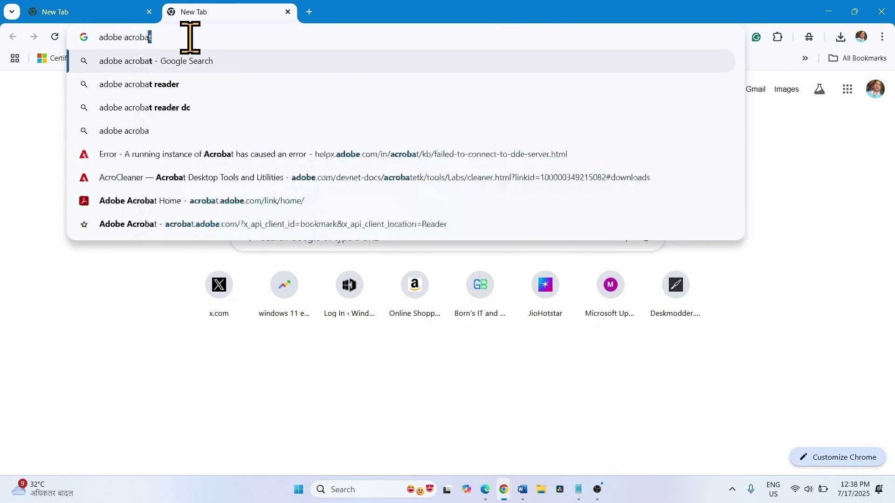
text(t download)
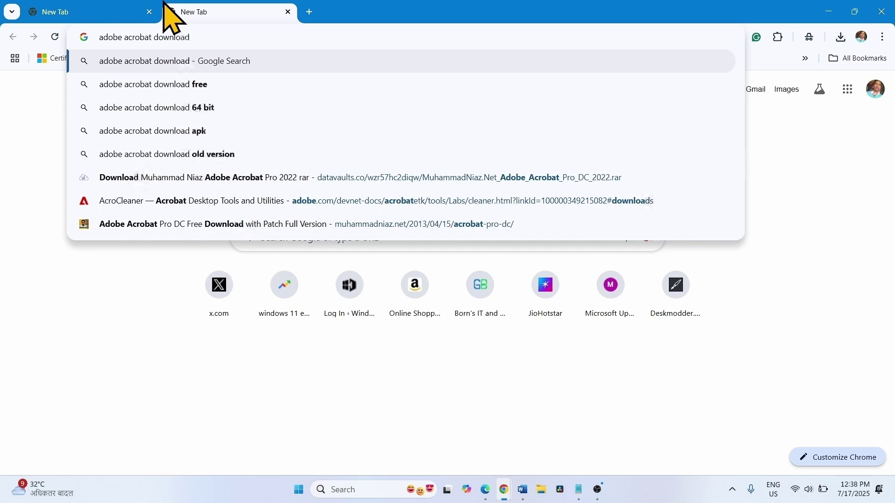
key(Return)
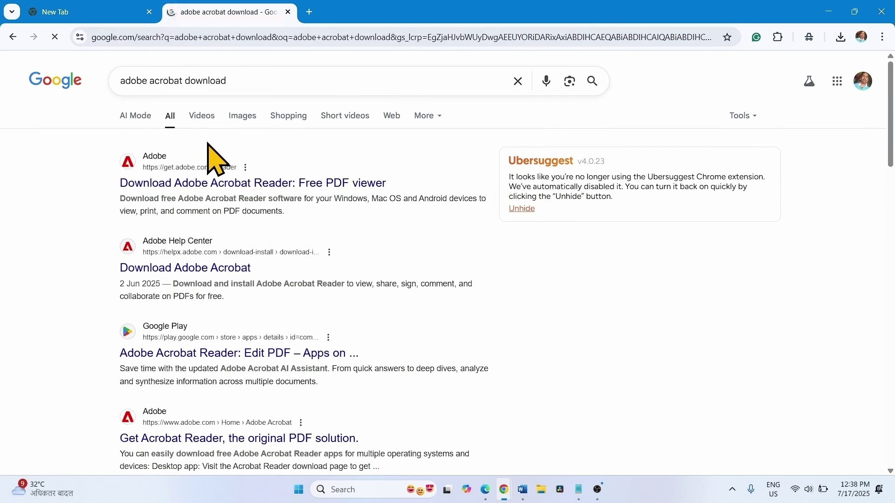
click(183, 266)
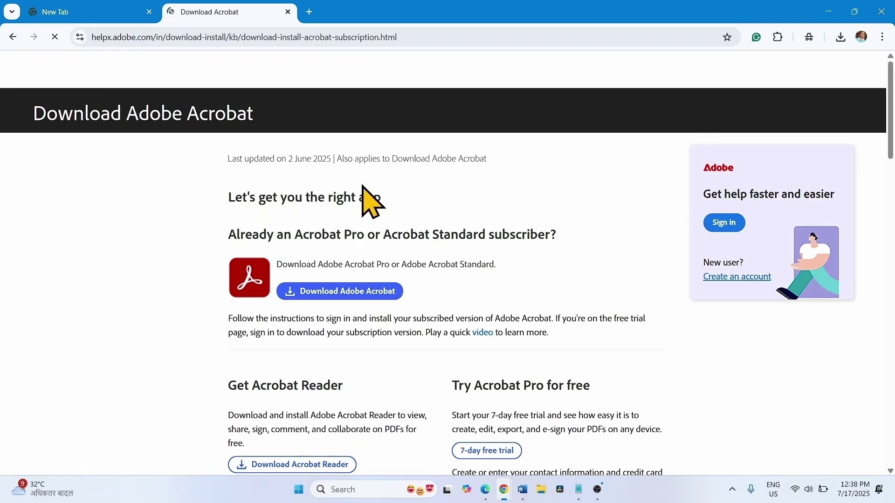
click(340, 294)
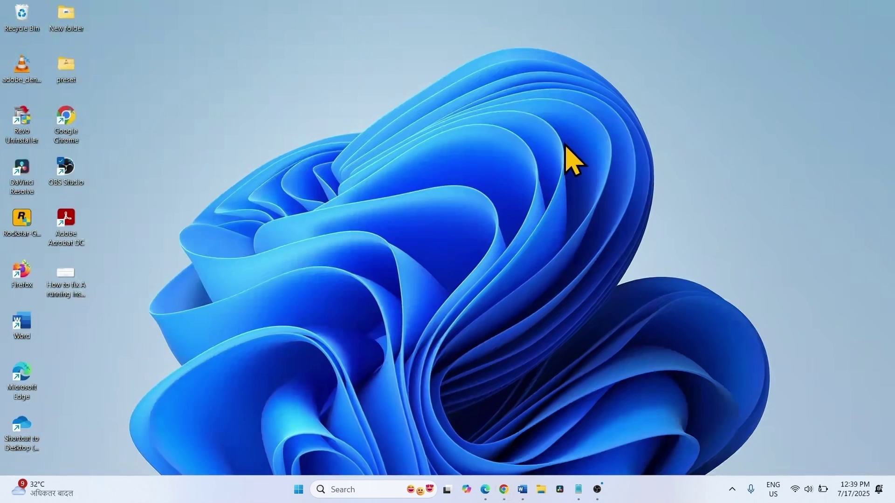